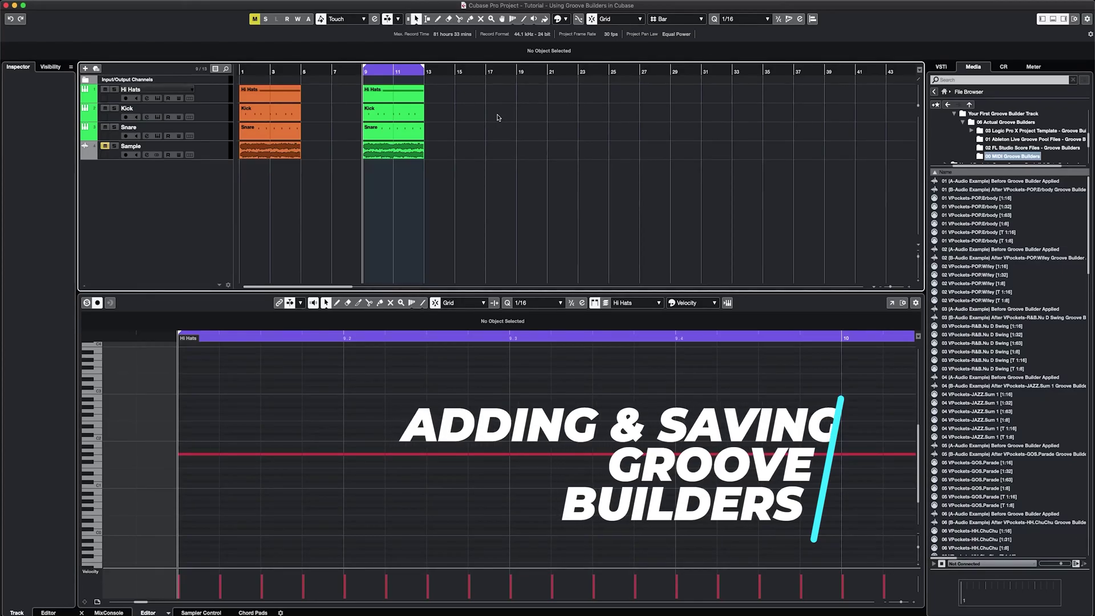
Step: Browse the Media tab's groove files to find 02 VPockets-POP.Wifey [1:16]
left_click_drag(692, 135, 743, 147)
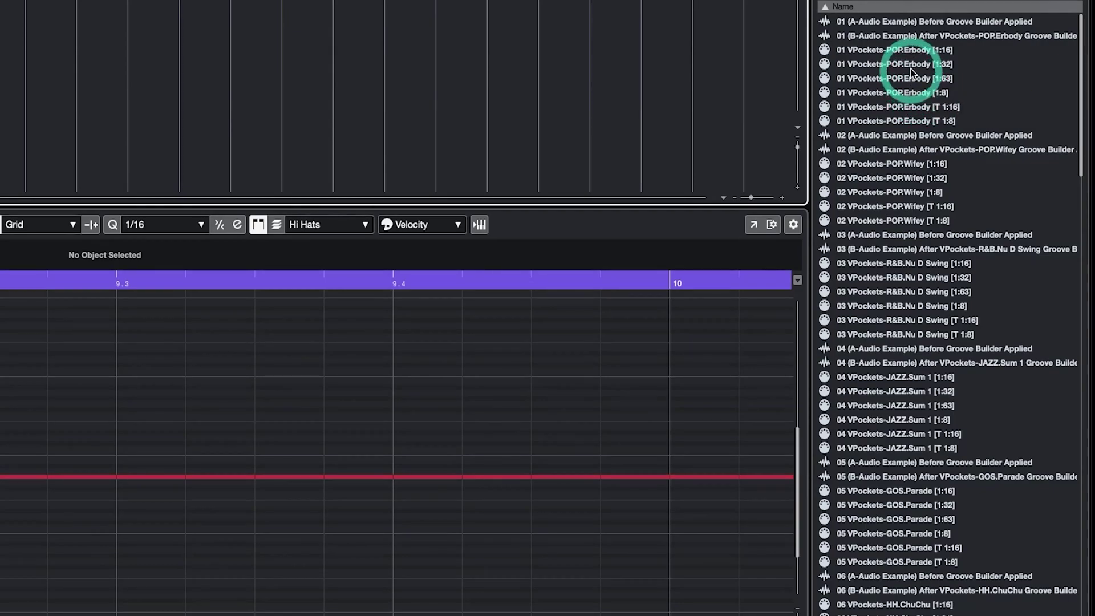
left_click(897, 37)
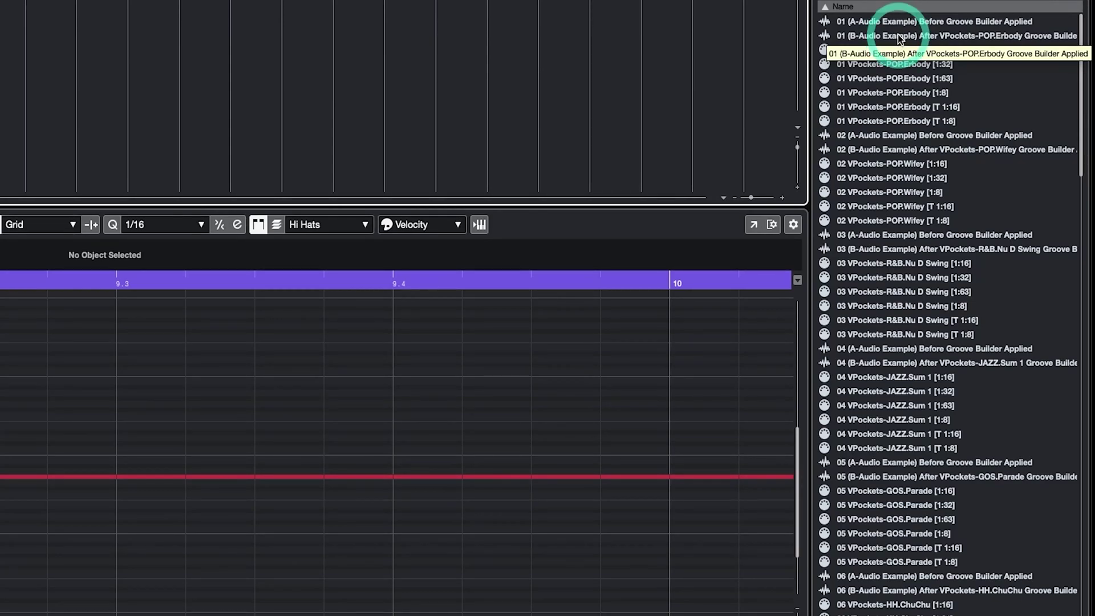
left_click(891, 50)
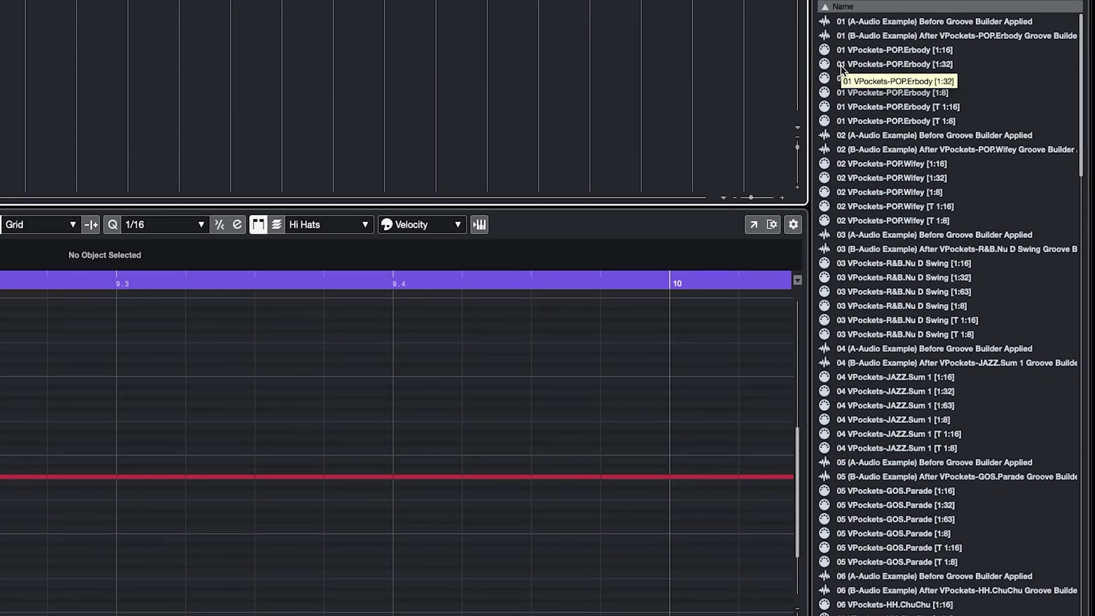
left_click_drag(841, 67, 845, 170)
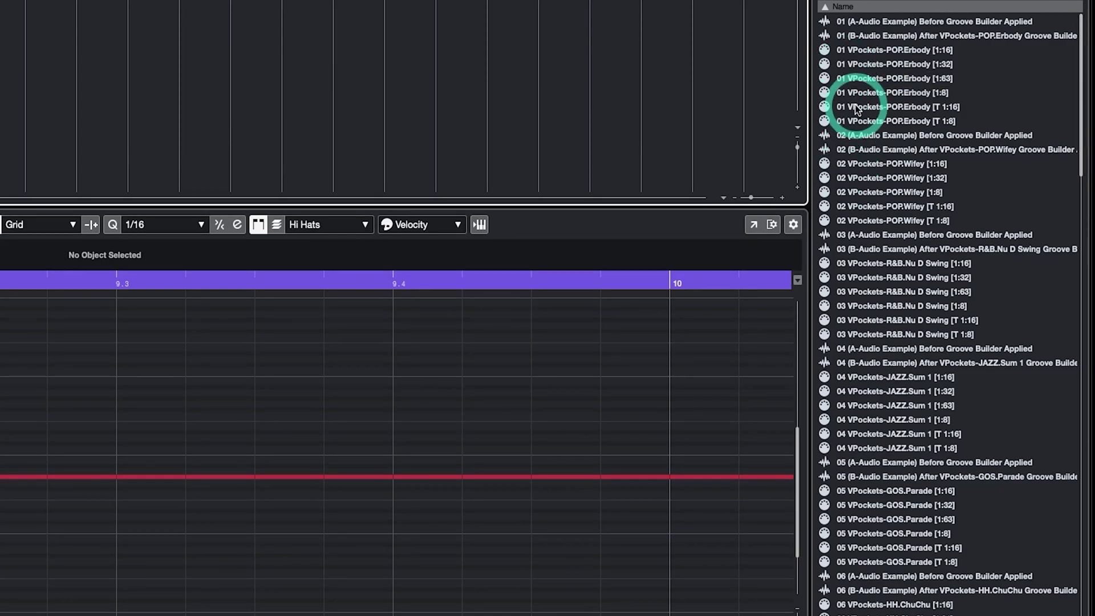
mouse_move(855, 104)
left_mouse_down()
mouse_move(857, 152)
mouse_move(860, 113)
left_mouse_up()
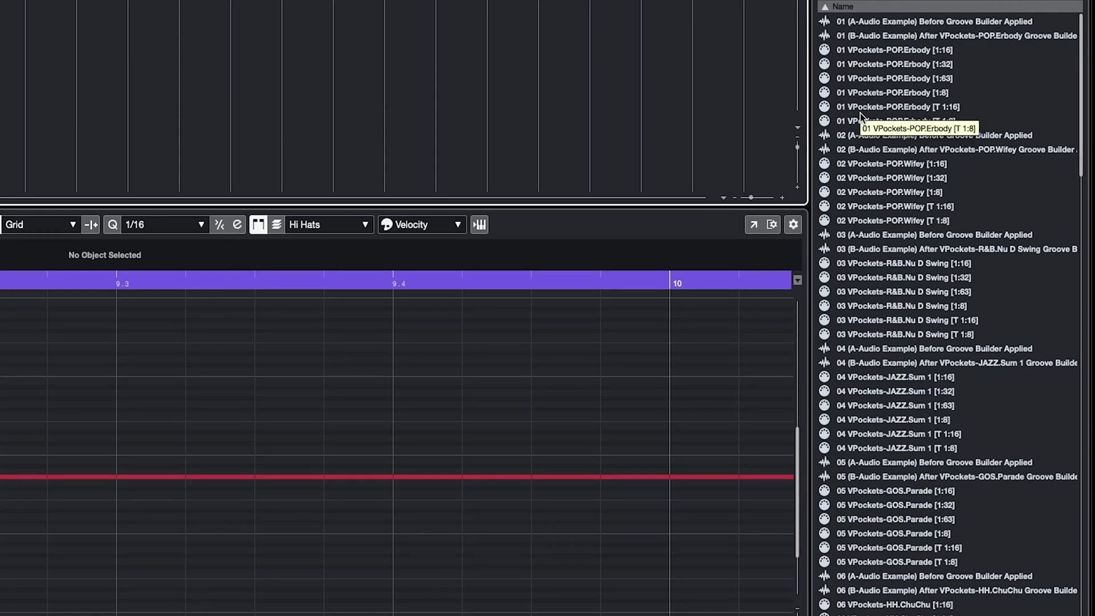
mouse_move(860, 113)
left_mouse_down()
mouse_move(864, 87)
mouse_move(863, 98)
mouse_move(879, 85)
mouse_move(924, 92)
mouse_move(937, 80)
mouse_move(938, 91)
left_mouse_up()
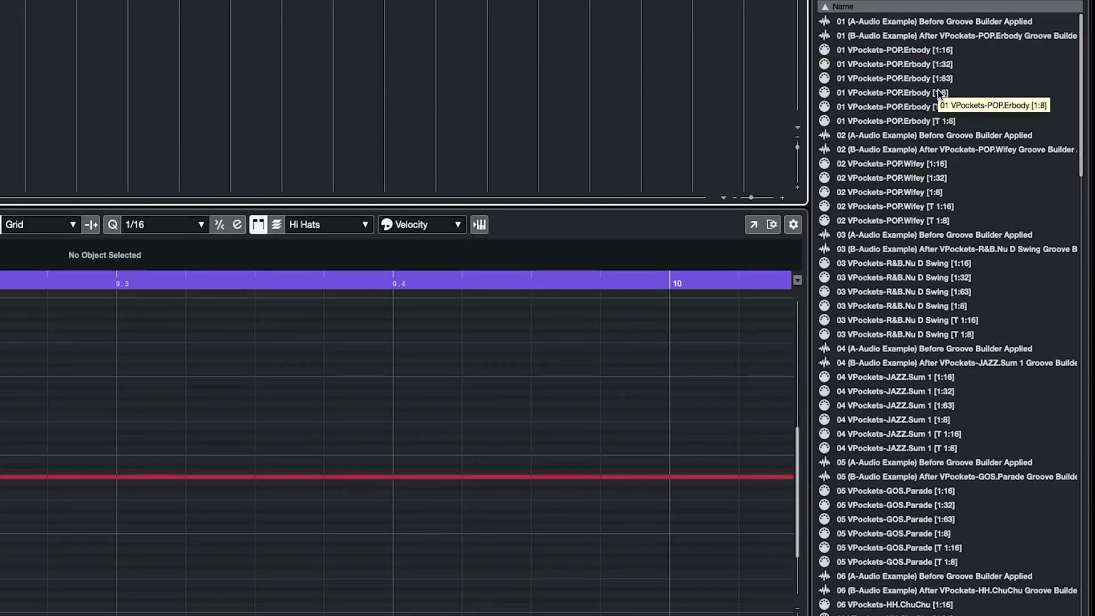
left_click_drag(938, 91, 938, 53)
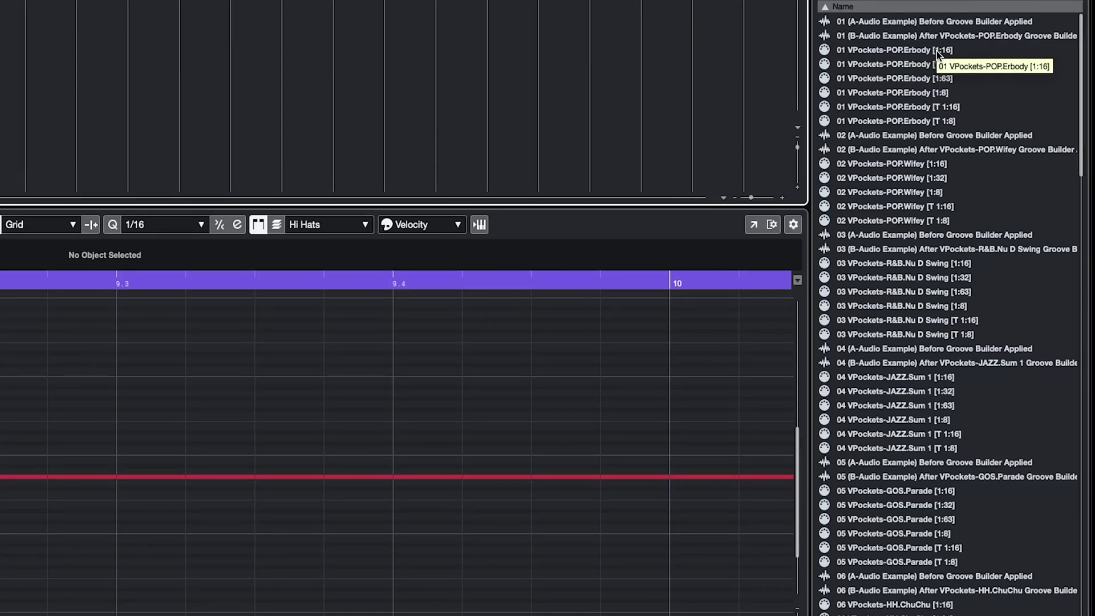
left_click_drag(939, 53, 944, 70)
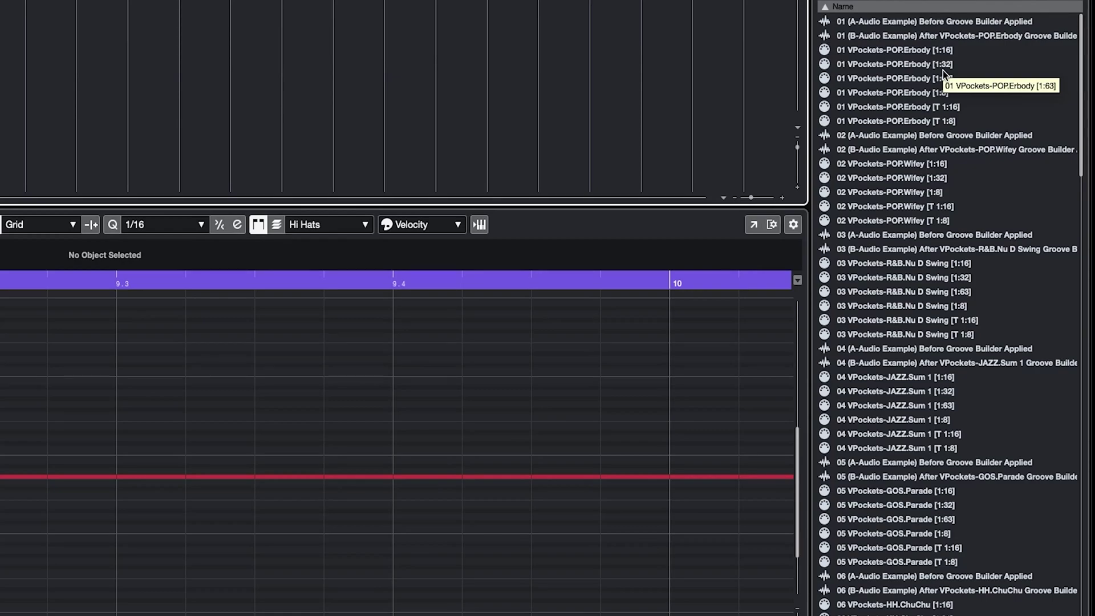
mouse_move(943, 72)
left_mouse_down()
mouse_move(937, 50)
mouse_move(946, 135)
mouse_move(952, 60)
left_mouse_up()
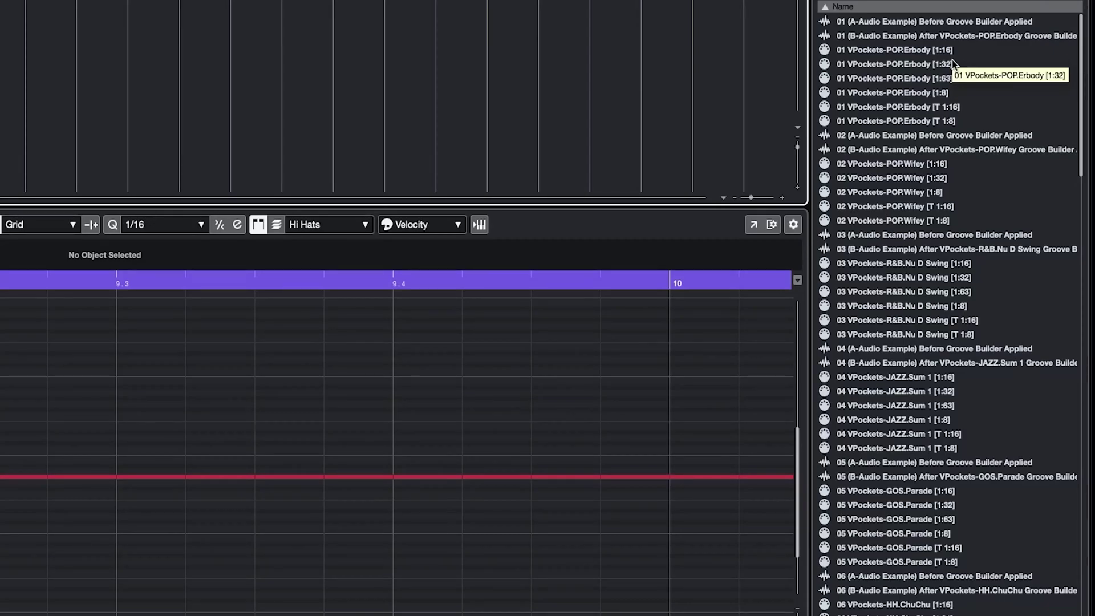
left_click(952, 113)
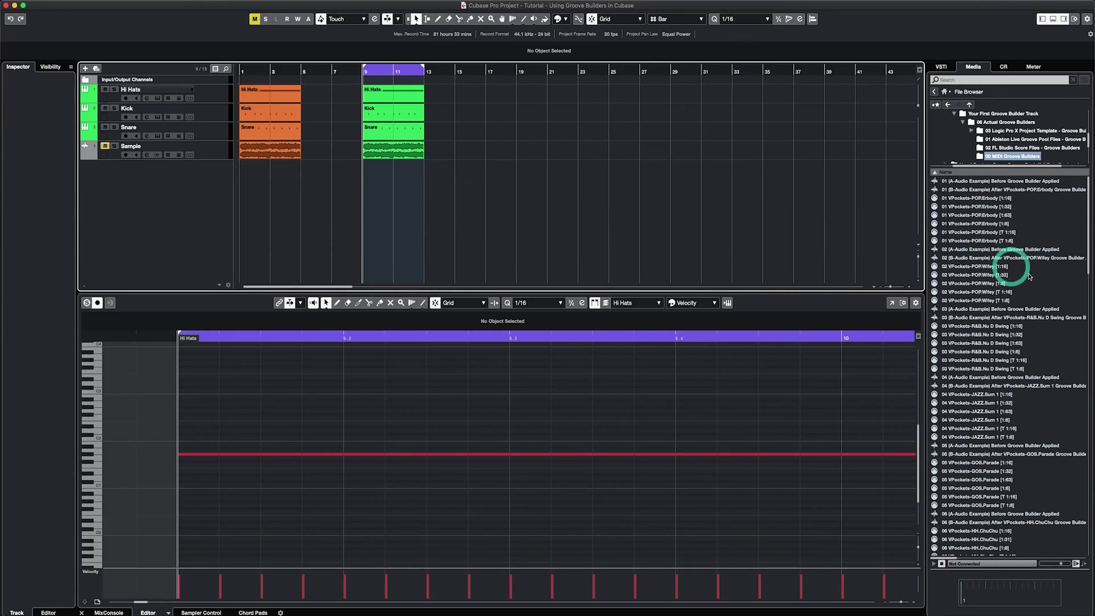
Step: Add the Wifey groove below Sample, remove the SysEx Data track, and view its notes
left_click(962, 267)
left_click_drag(962, 266, 243, 183)
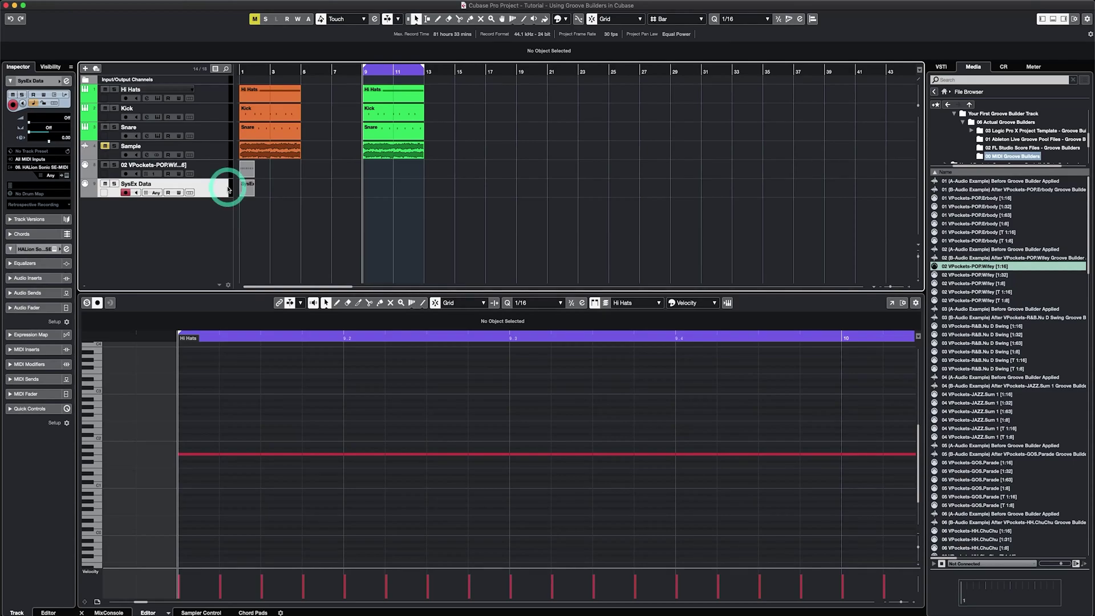
right_click(226, 187)
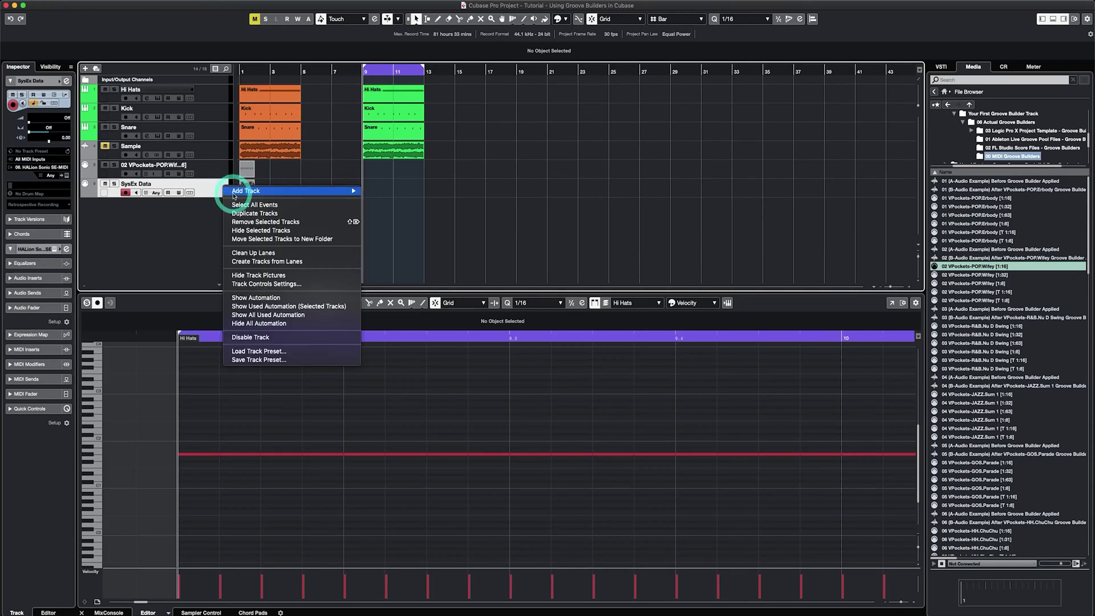
left_click(265, 221)
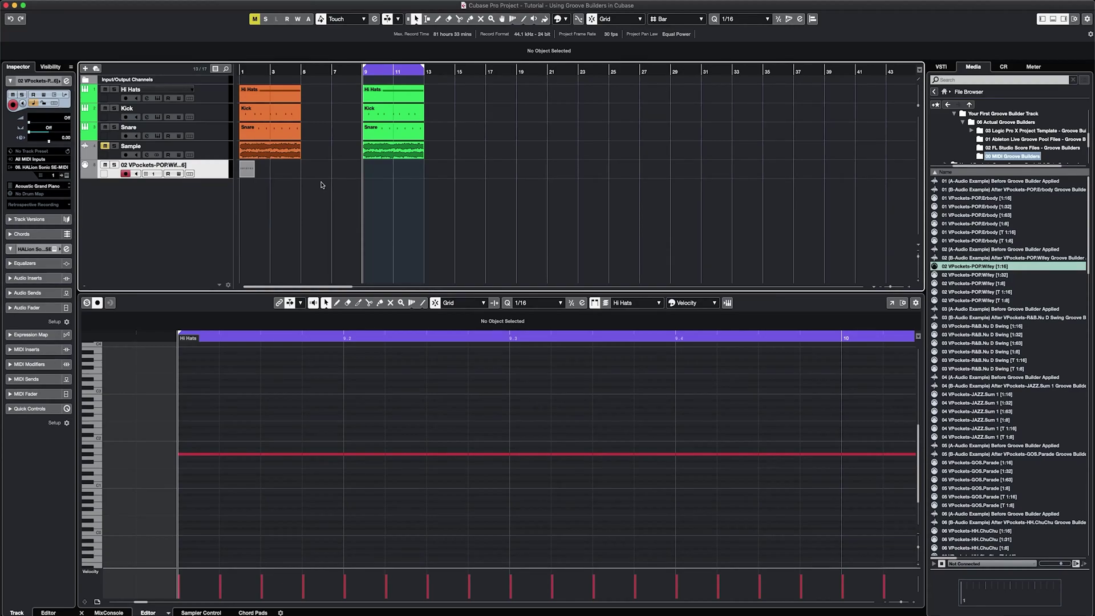
left_click(247, 169)
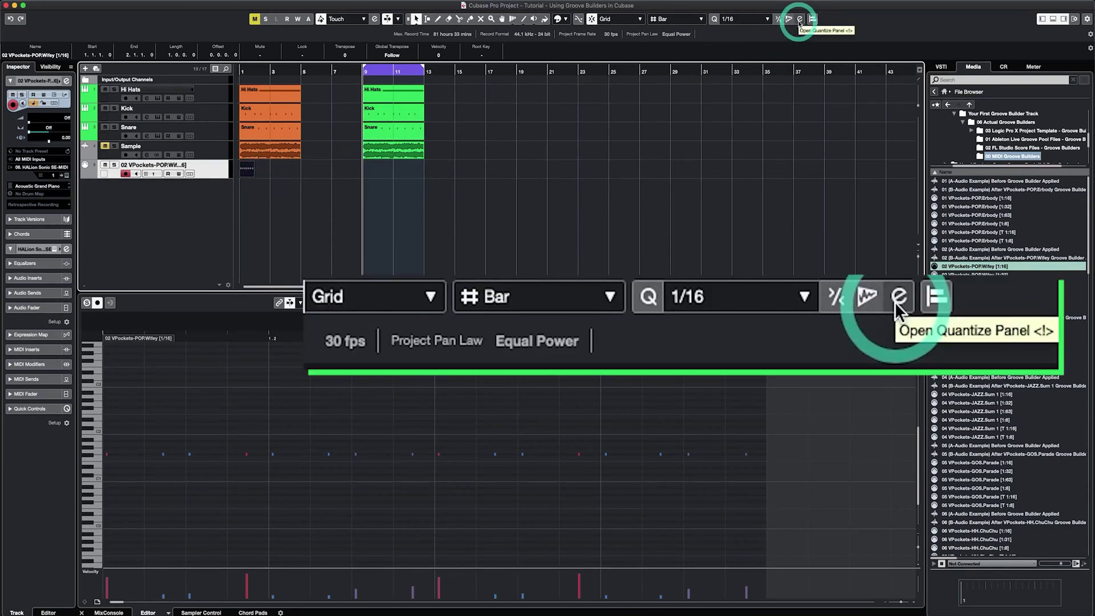
Step: Load the Wifey part into the Quantize Panel and save it as preset 02 VPockets-POP.Wifey [1/16] 100Bpm
left_click(800, 18)
left_click(250, 170)
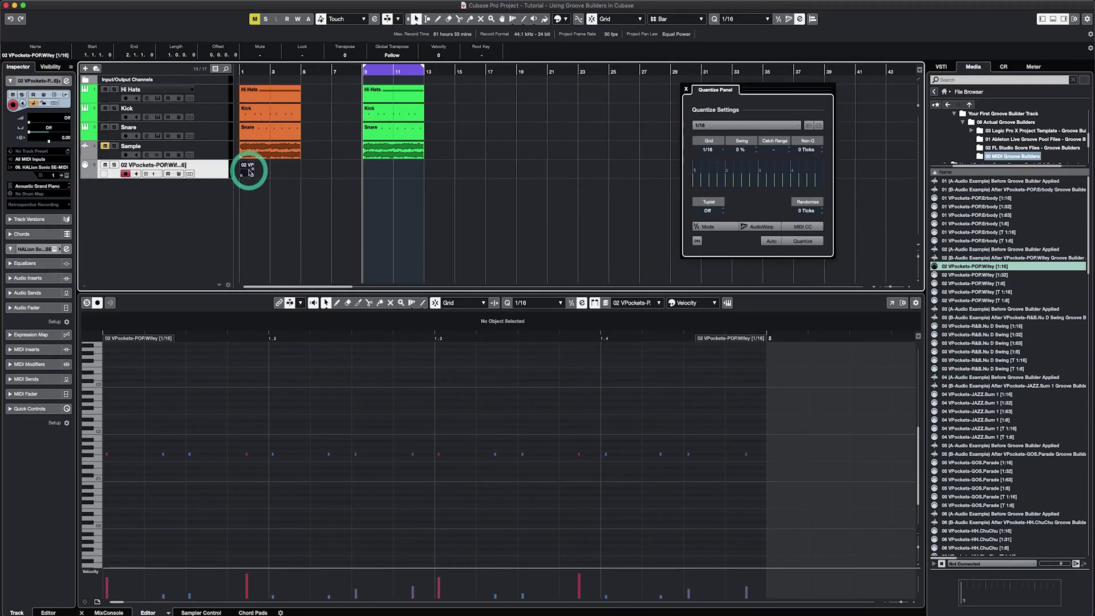
left_click_drag(249, 170, 721, 173)
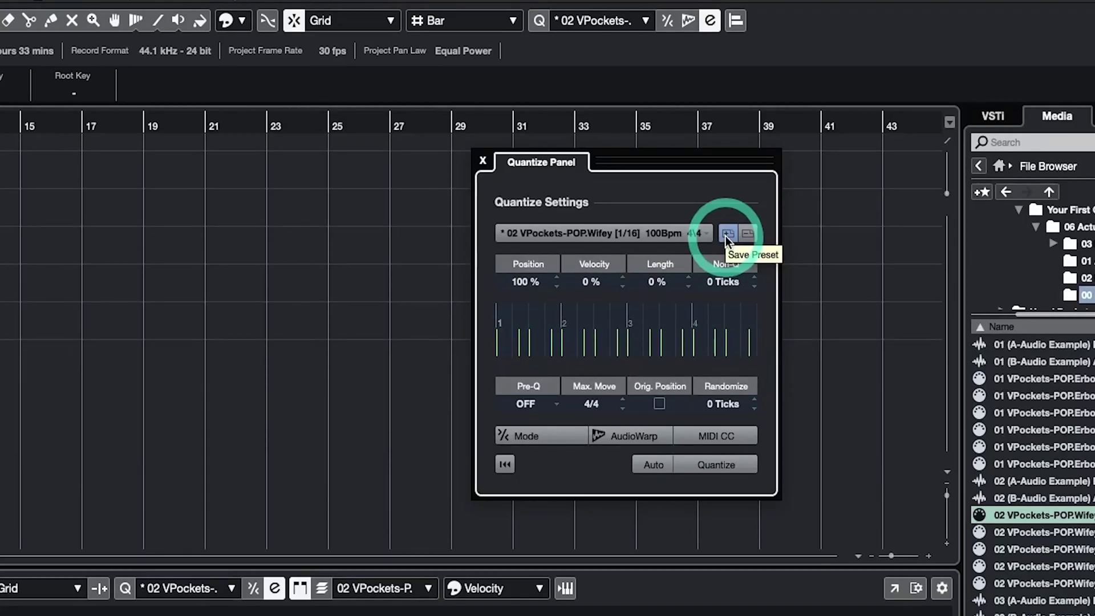
left_click(725, 237)
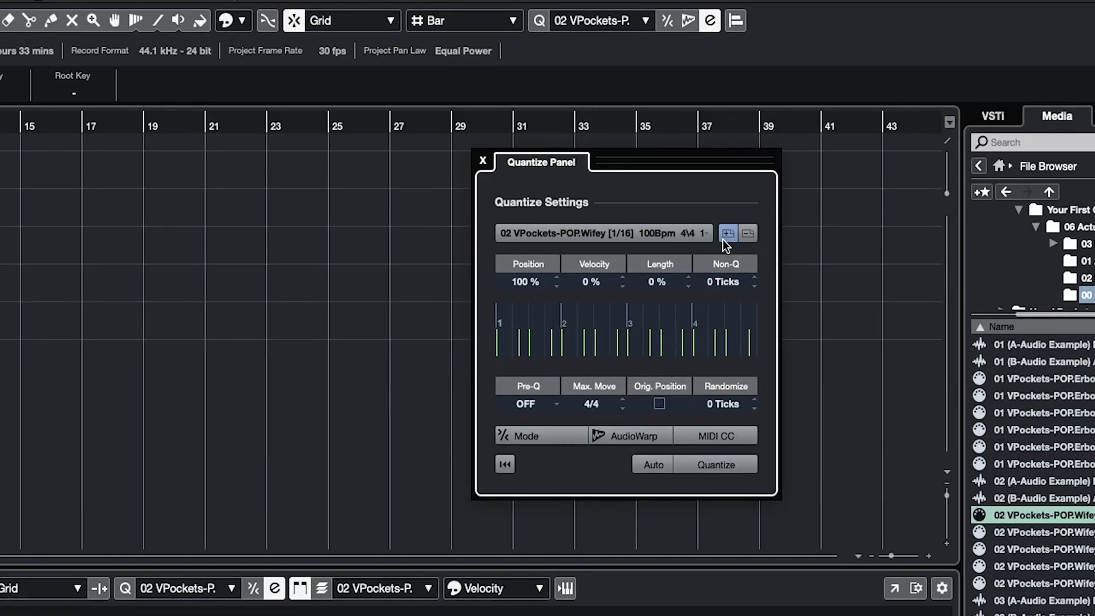
left_click(708, 235)
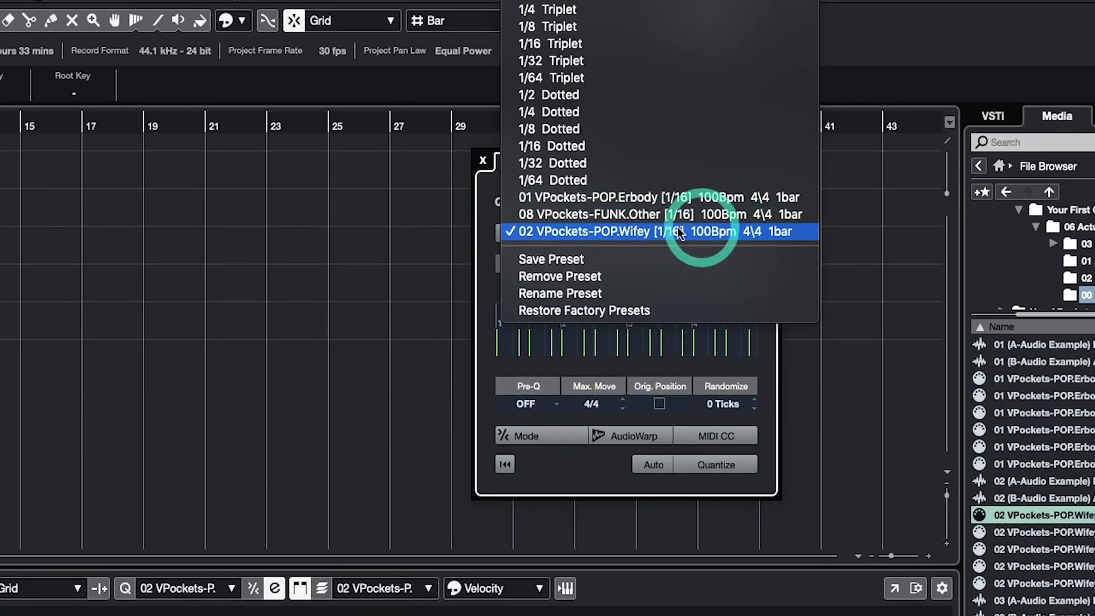
left_click(366, 297)
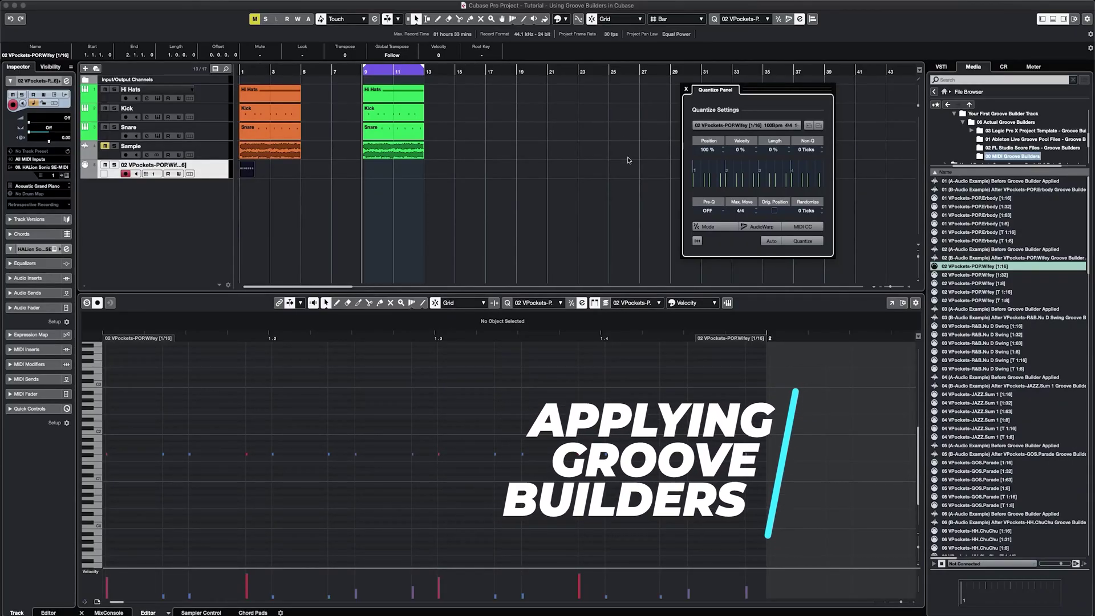
Step: Inspect the Hi Hats, Kick and Snare parts' notes in turn, ending on the bar-9 Snare
left_click(628, 160)
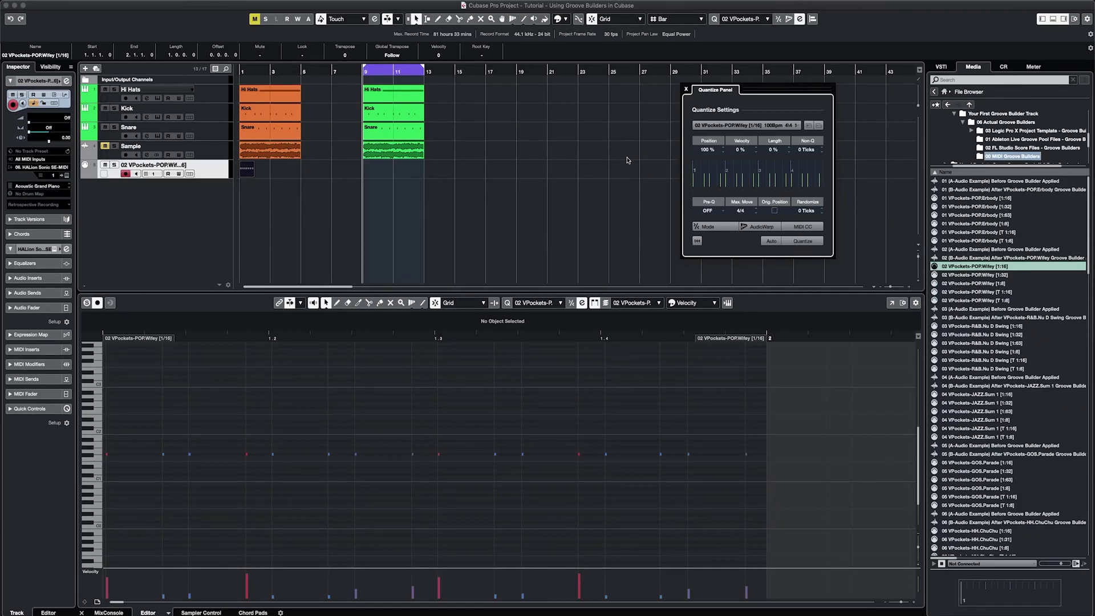
left_click(534, 128)
left_click(386, 92)
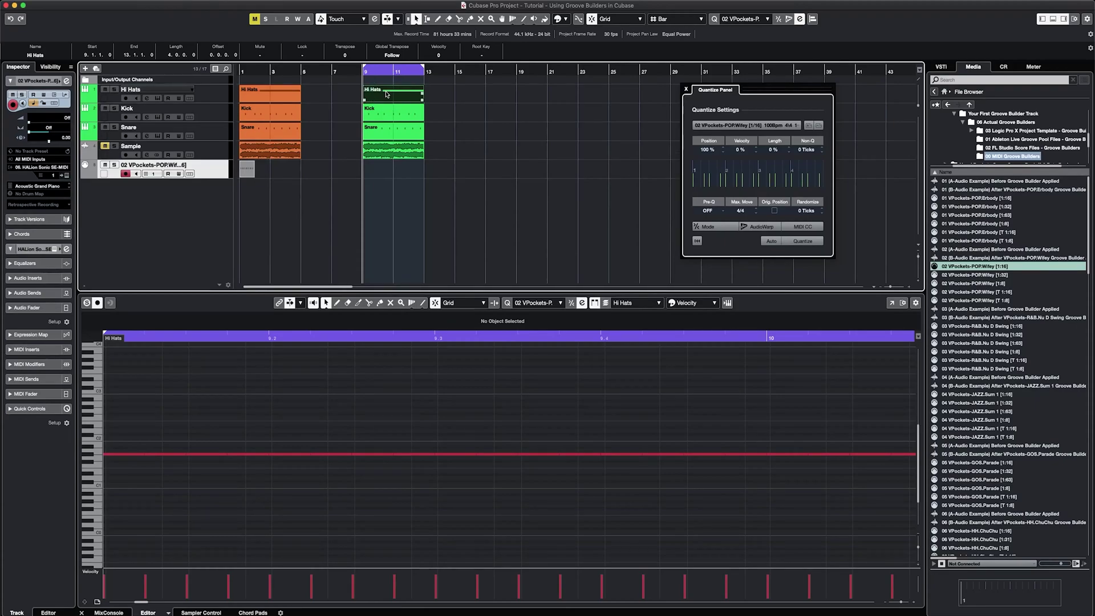
left_click(384, 114)
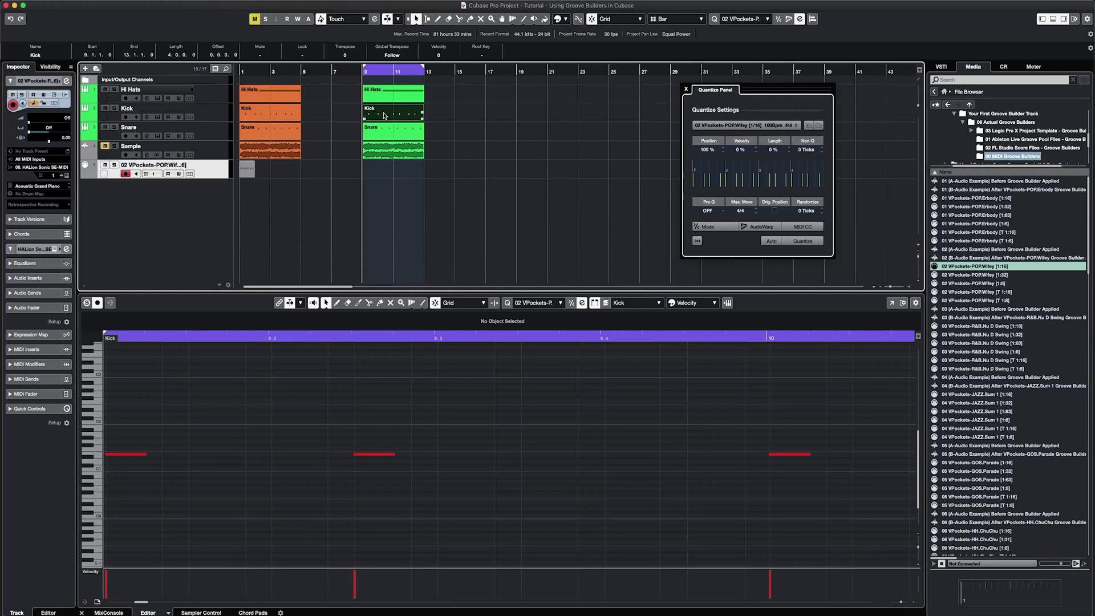
left_click(387, 130)
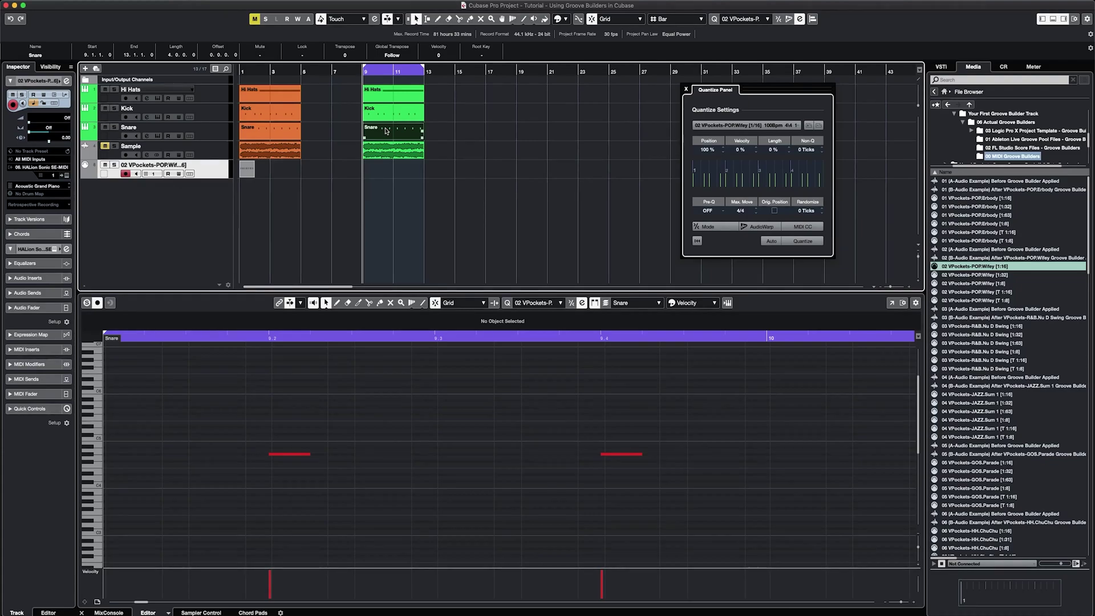
left_click(371, 150)
left_click(272, 327)
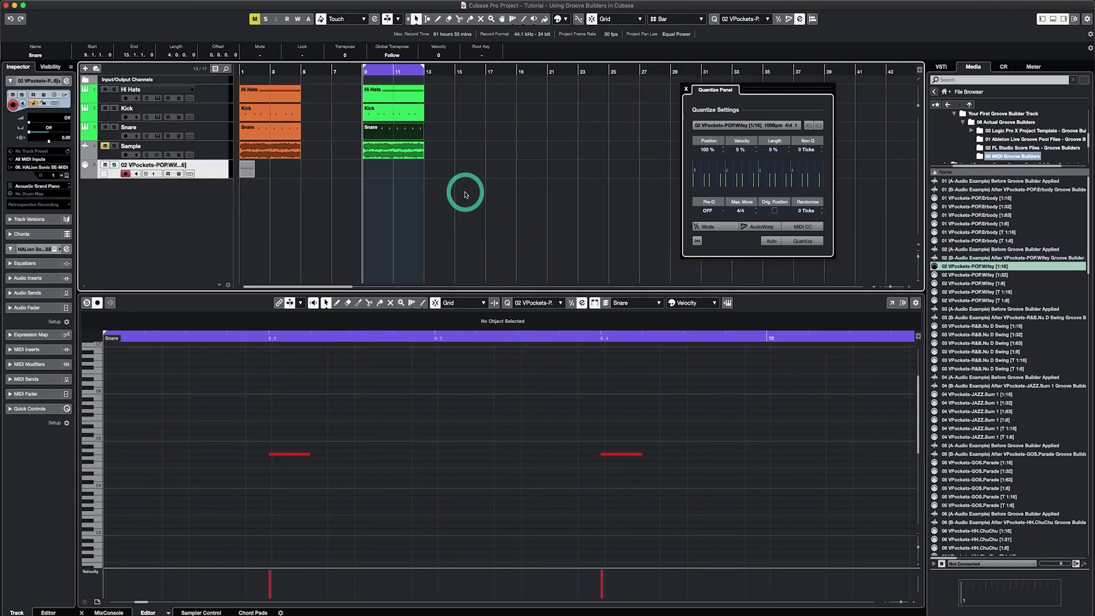
Step: Show the bar-9 Hi Hats part's evenly spaced notes in the editor
left_click(388, 97)
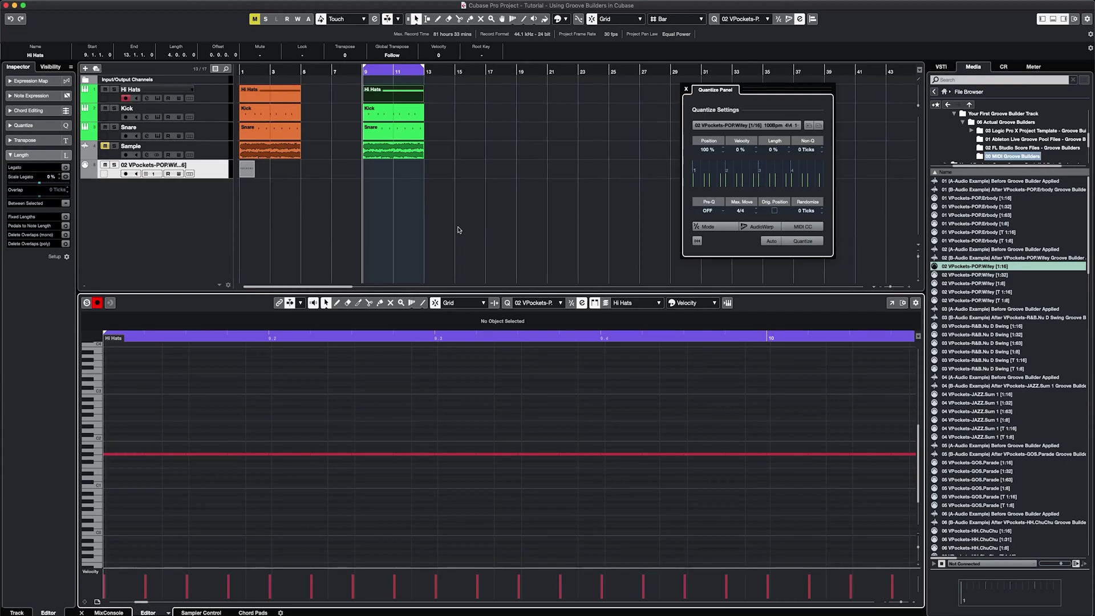
Step: Set the quantize Position strength to 0 %
left_click(612, 192)
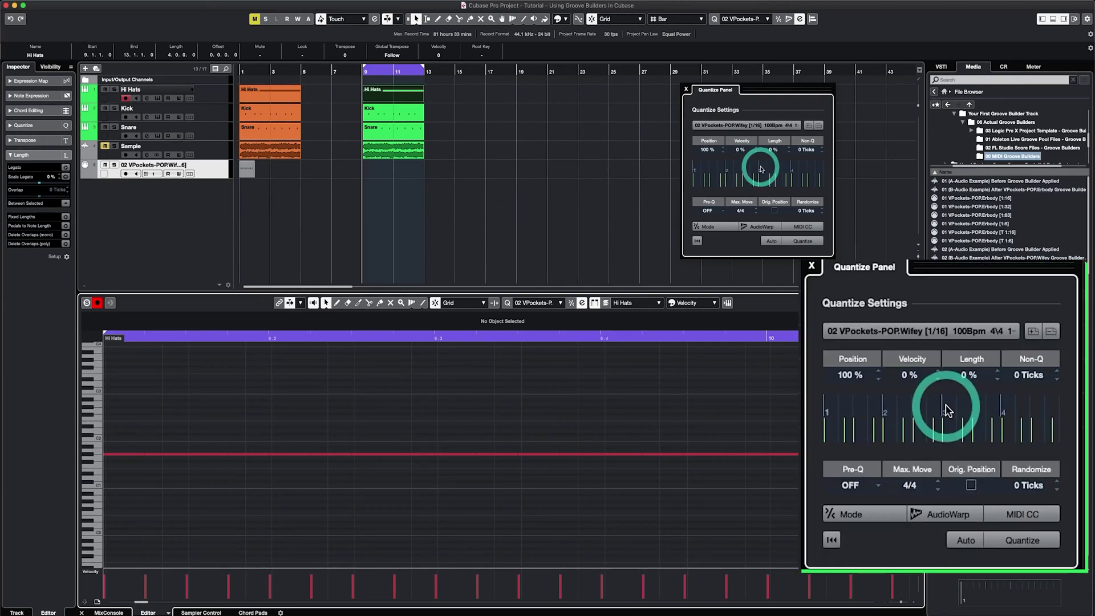
left_click_drag(708, 150, 710, 294)
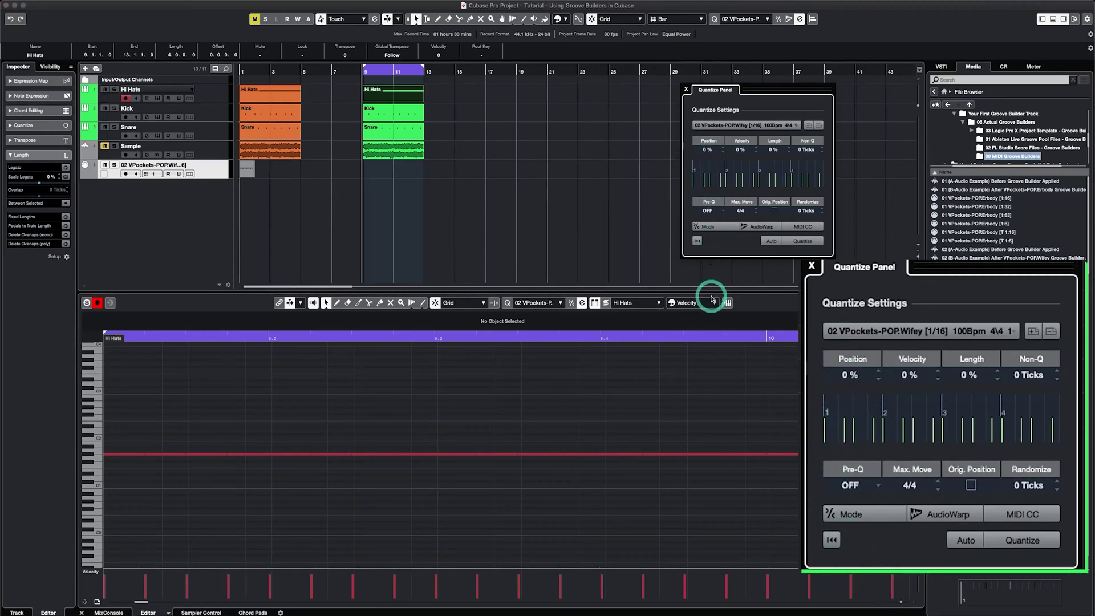
left_click(740, 153)
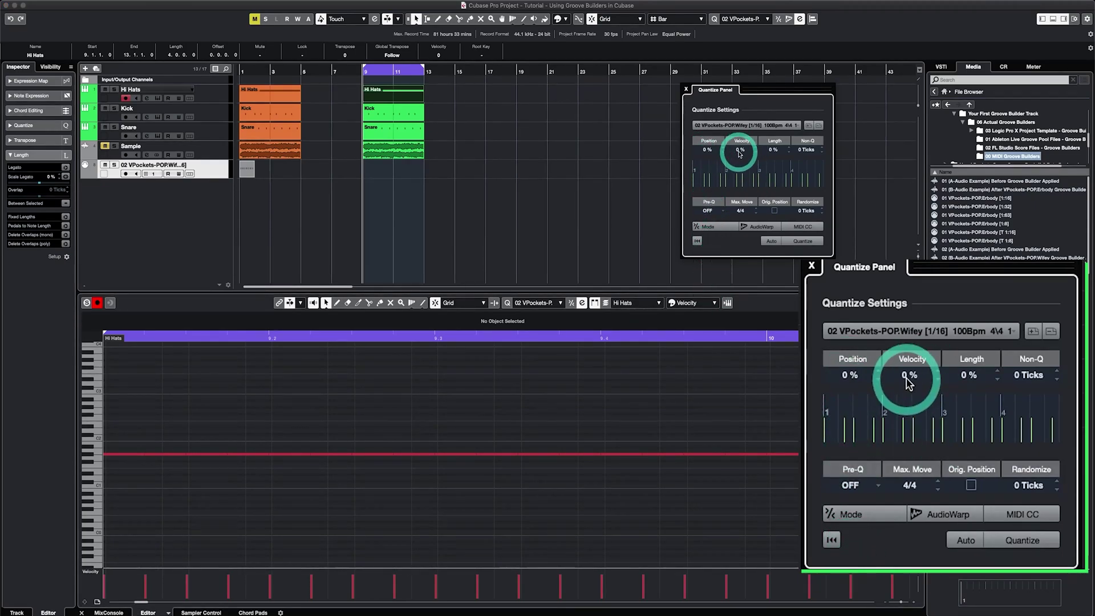
mouse_move(740, 153)
left_mouse_down()
mouse_move(713, 153)
mouse_move(714, 137)
mouse_move(724, 157)
mouse_move(738, 152)
mouse_move(707, 153)
mouse_move(739, 155)
left_mouse_up()
Step: Switch on Auto quantize and bring up the groove preset list
left_click(773, 240)
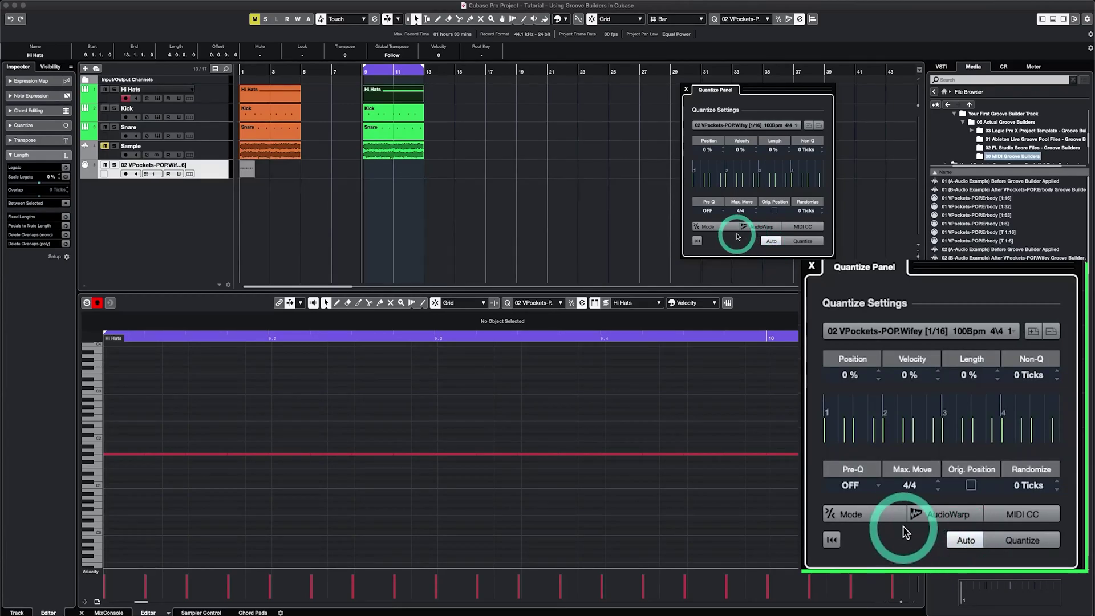
left_click(772, 148)
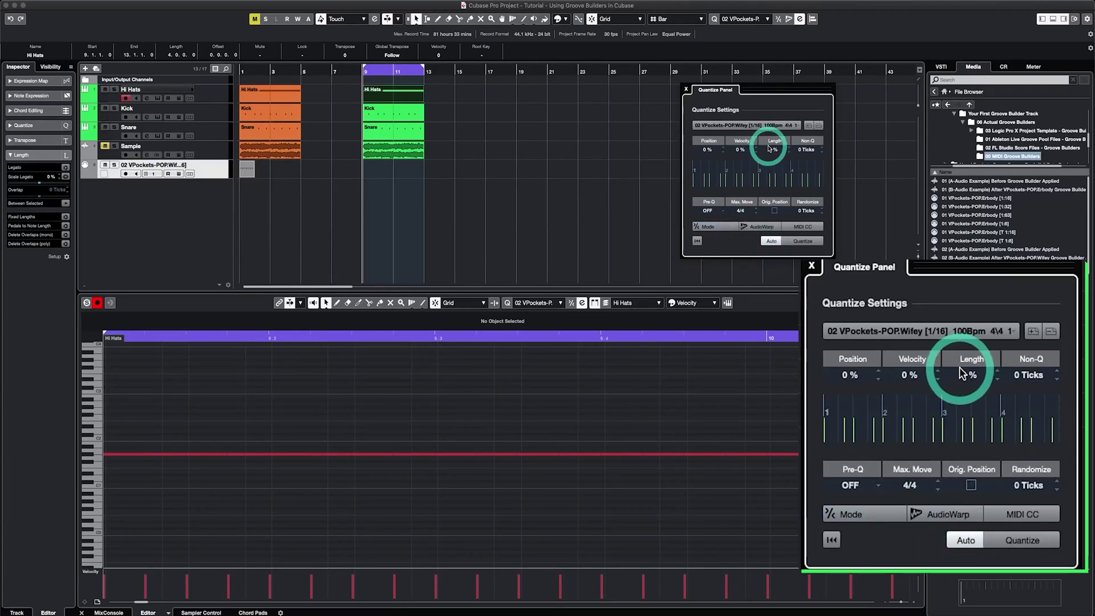
left_click(792, 131)
left_click(792, 132)
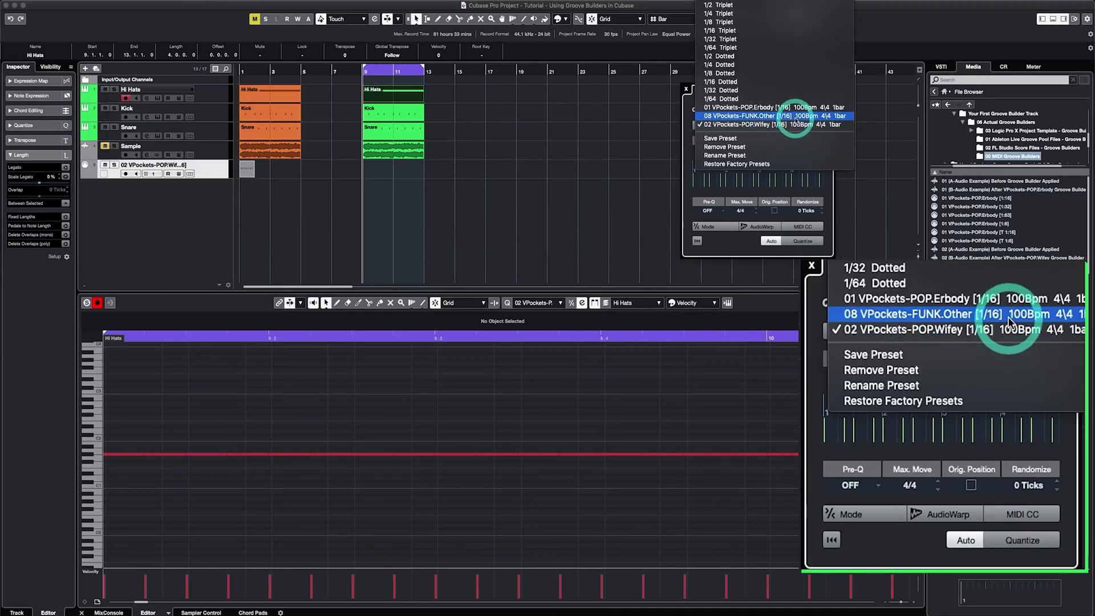
Step: Choose the 08 VPockets-FUNK.Other [1/16] 100Bpm preset with Position 72 % and Velocity 98 %
left_click(797, 117)
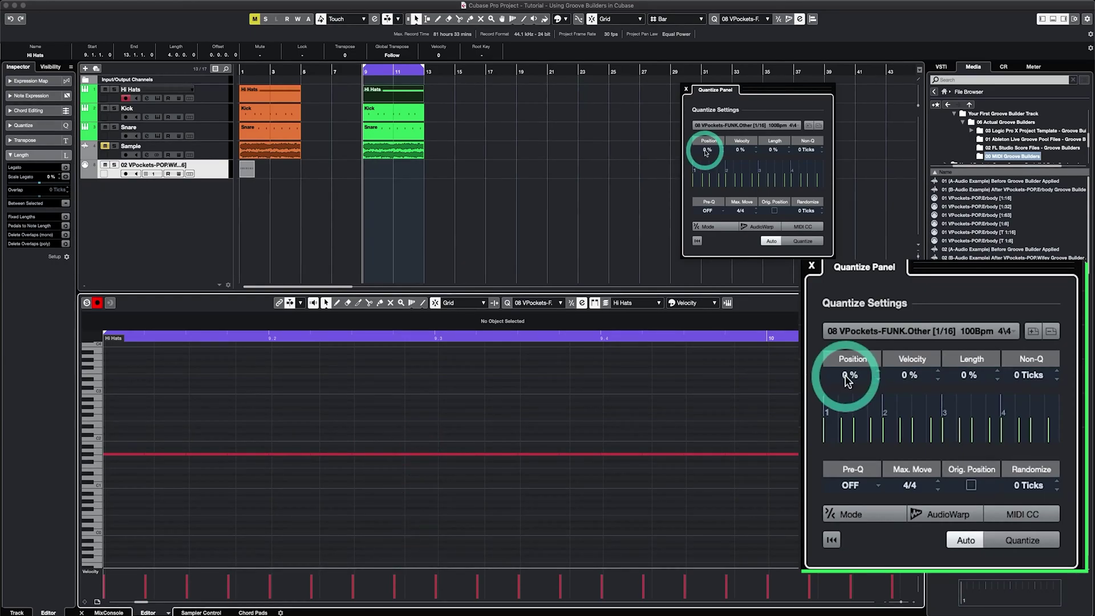
left_click_drag(708, 152, 715, 56)
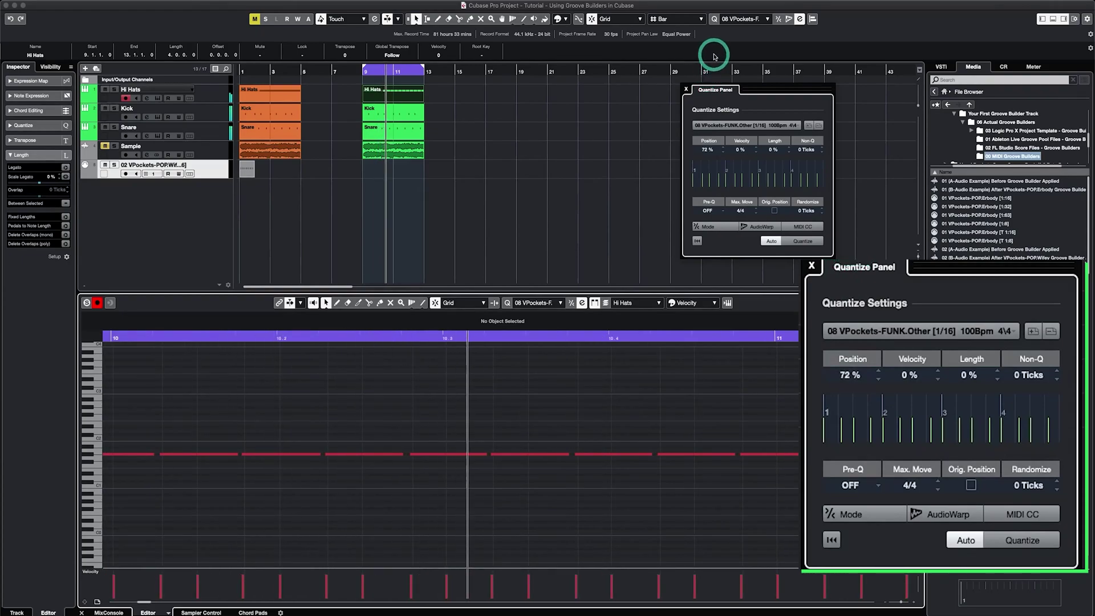
left_click_drag(736, 152, 750, 23)
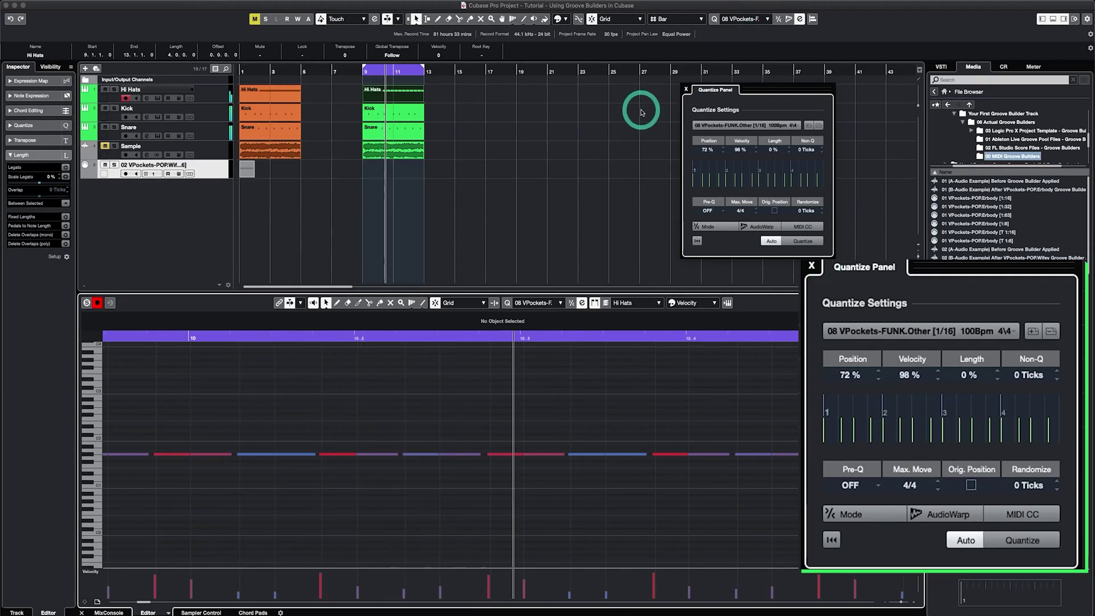
left_click_drag(240, 66, 291, 67)
left_click(253, 98)
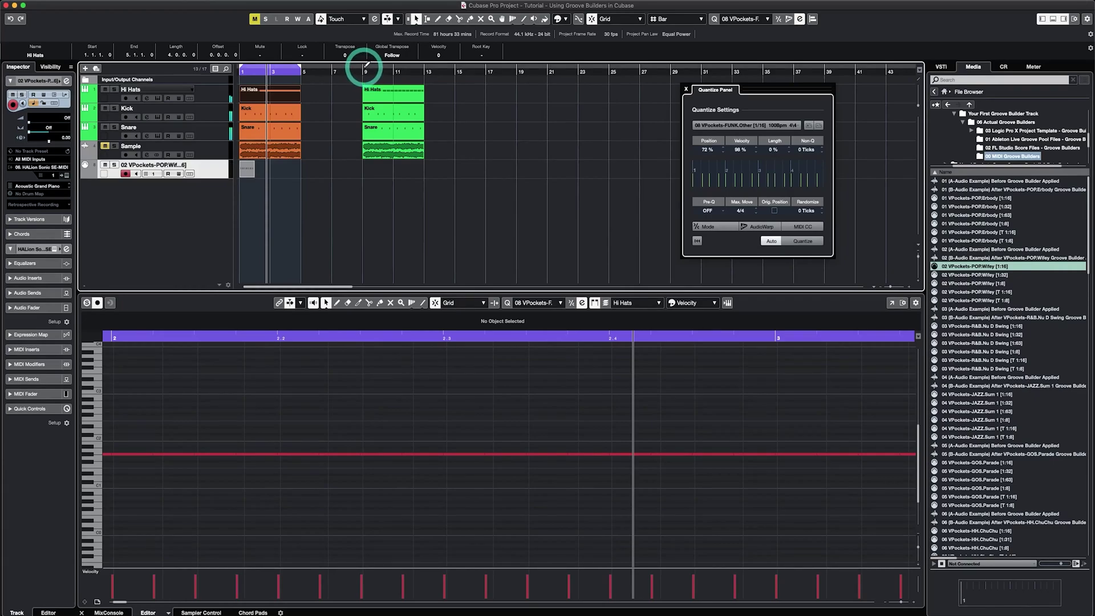
left_click_drag(366, 66, 423, 67)
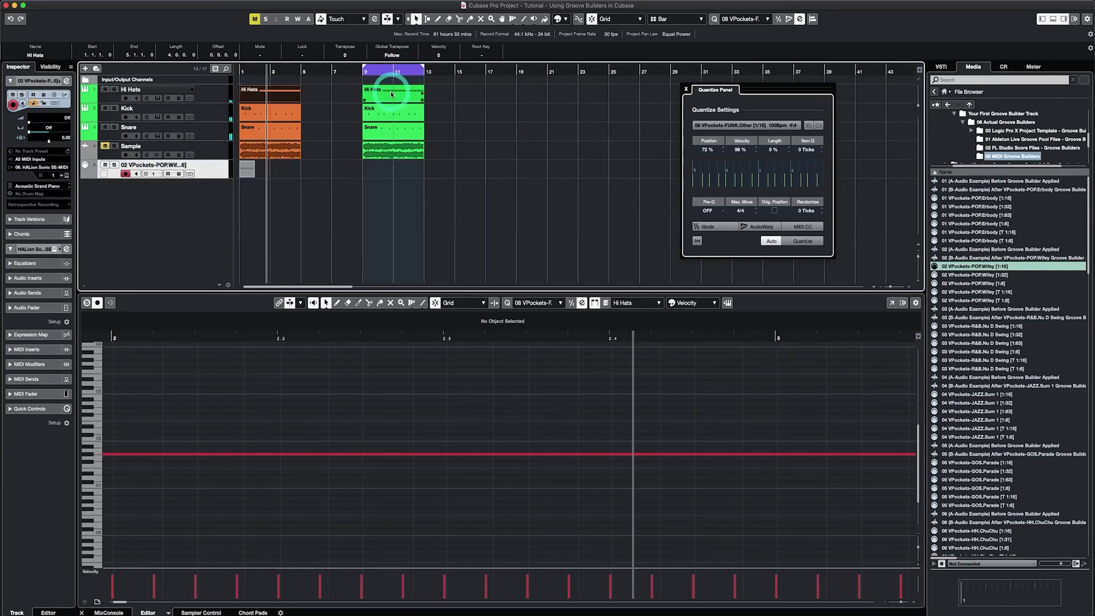
left_click(392, 94)
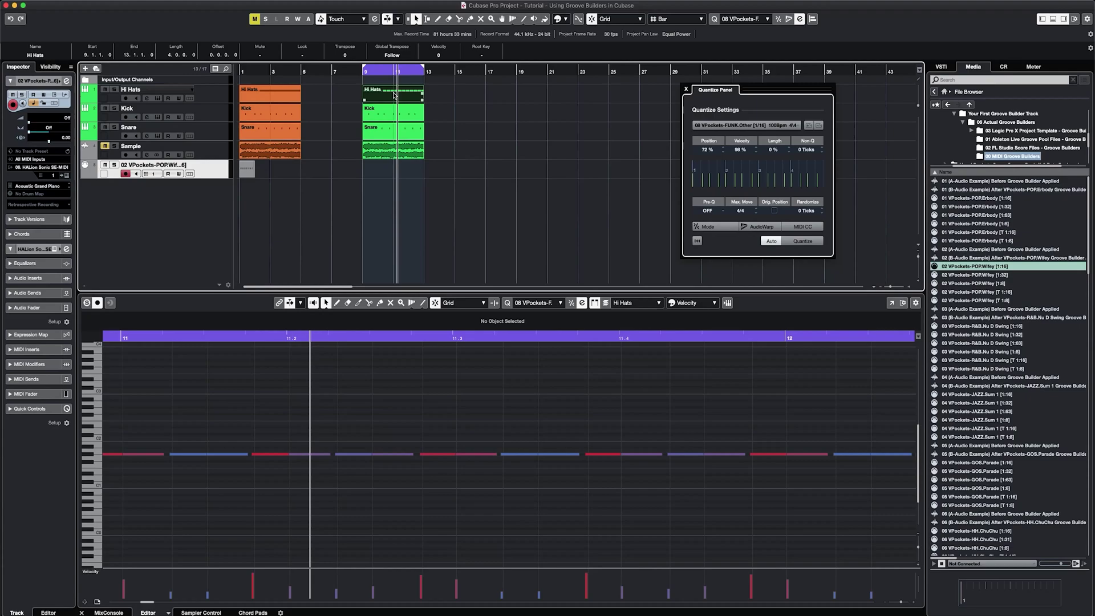
Step: Check the Snare notes, then play back the grooved bar-9 Hi Hats part
left_click(394, 96)
left_click(449, 145)
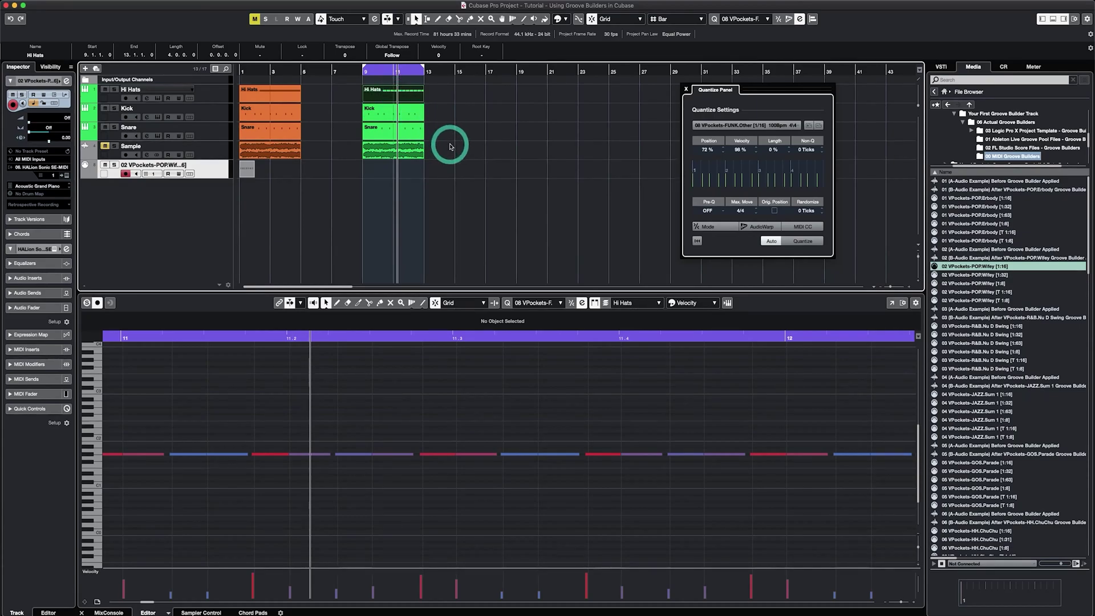
left_click(398, 448)
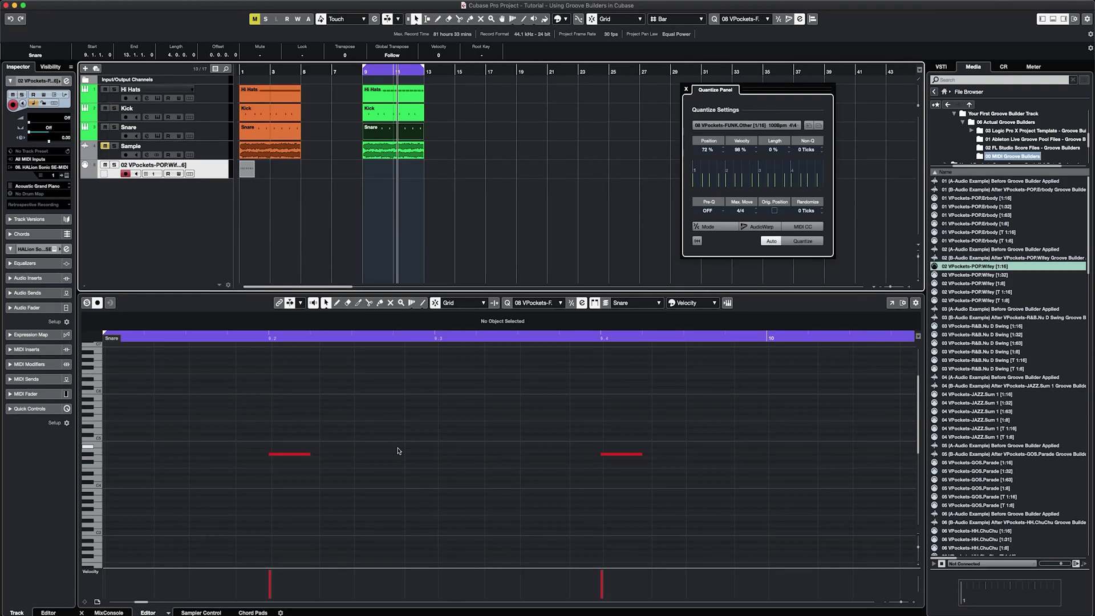
left_click(372, 91)
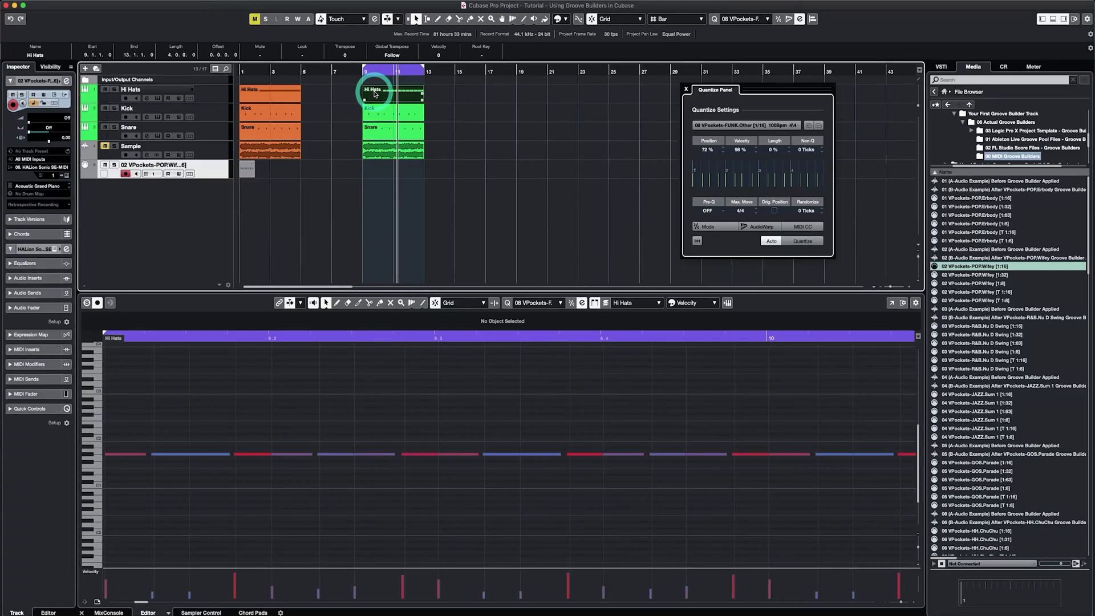
key("space")
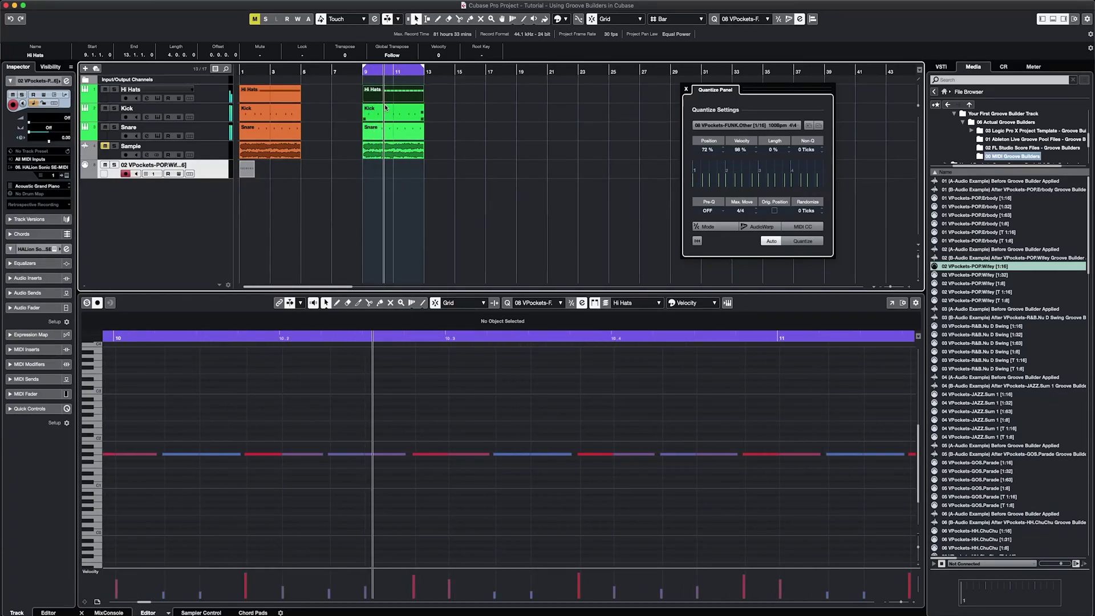
Step: Loop the original bar-1 Hi Hats part with P and play it back
left_click(281, 95)
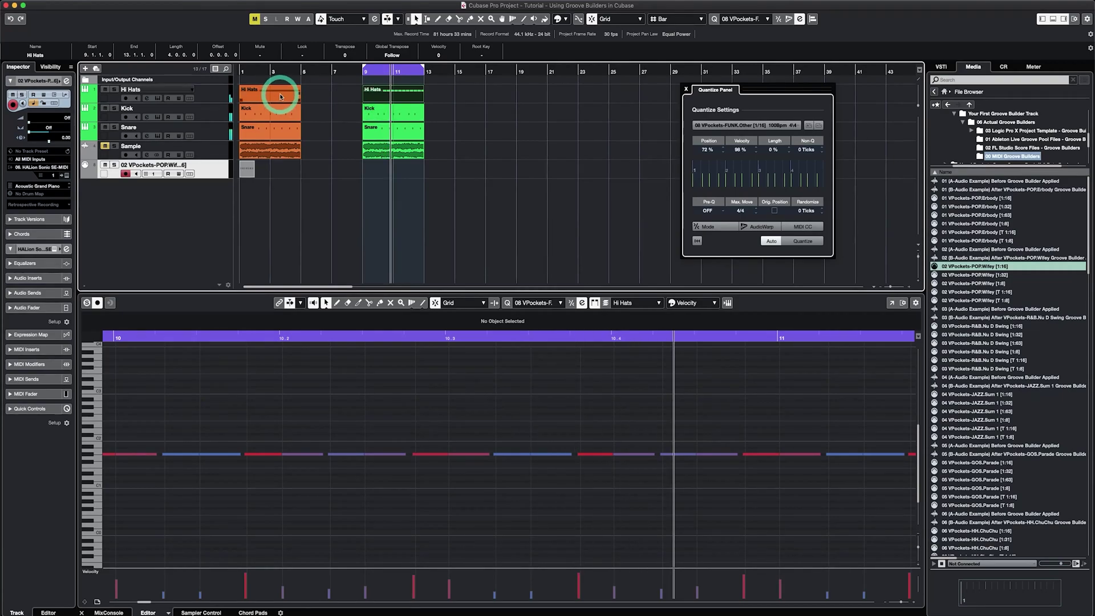
left_click(250, 66)
left_click(258, 98)
key("p")
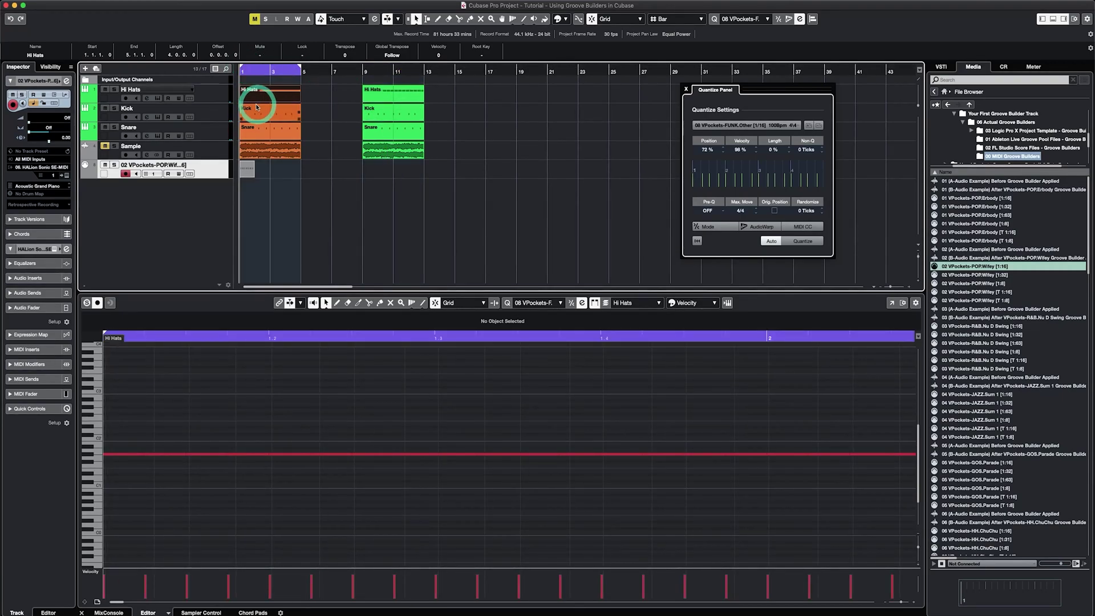
key("space")
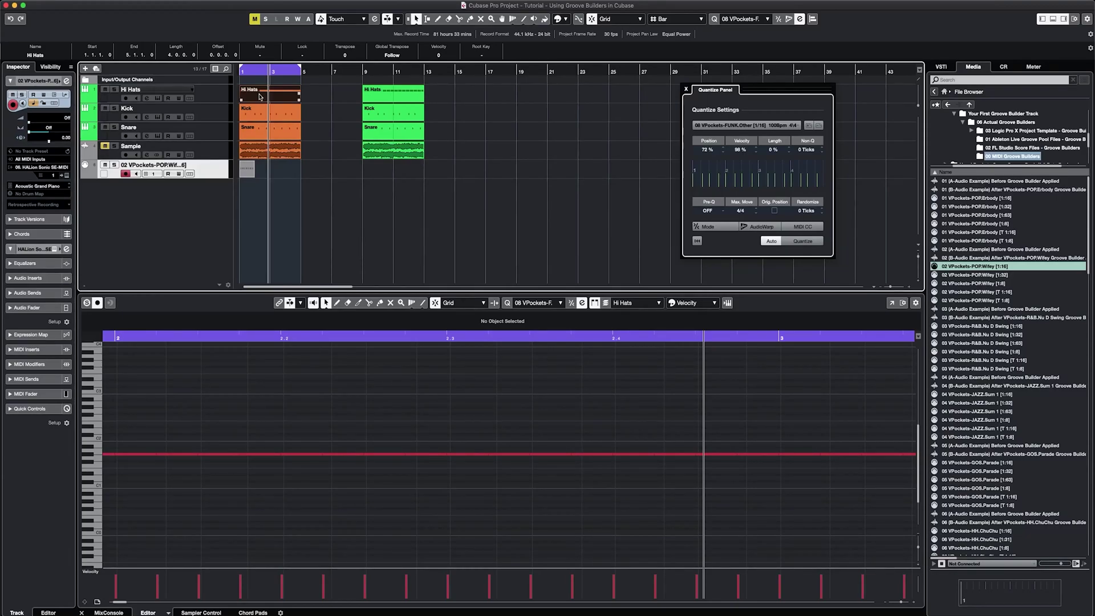
Step: Reselect the grooved bar-9 Hi Hats part to see its alternating strong and soft velocities
left_click(266, 94)
left_click(394, 90)
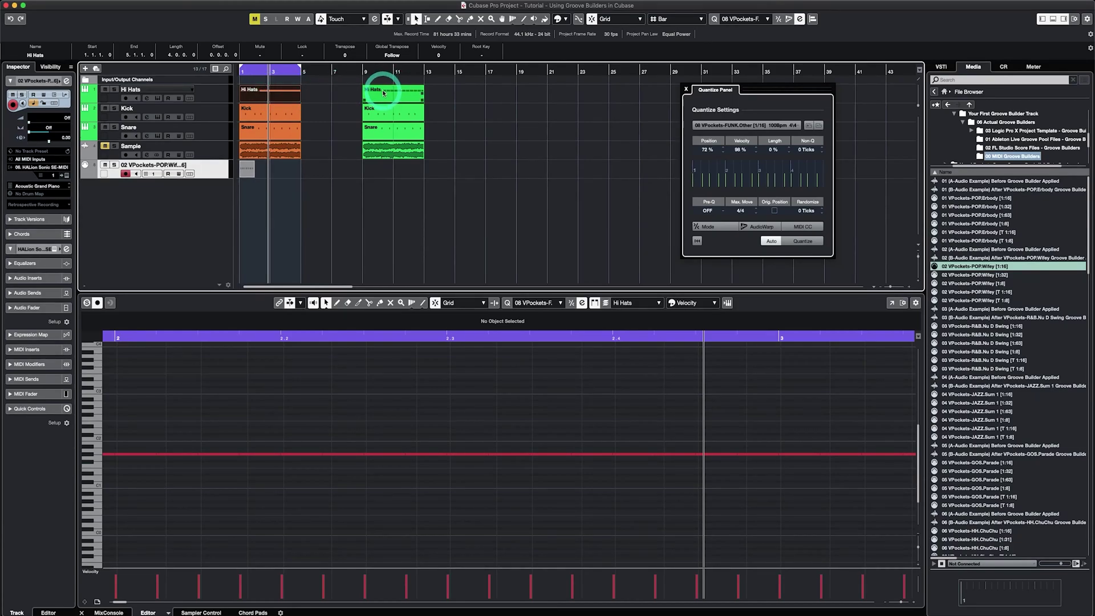
left_click(383, 93)
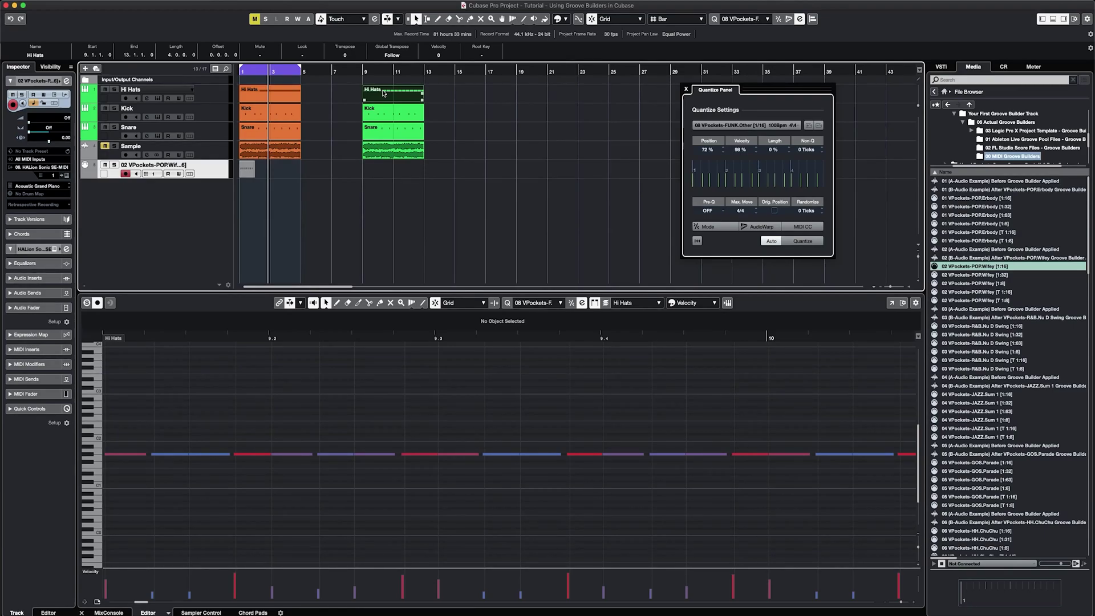
Step: Render the grooved Hi Hats part in place to a new audio track with current settings
left_click(386, 94)
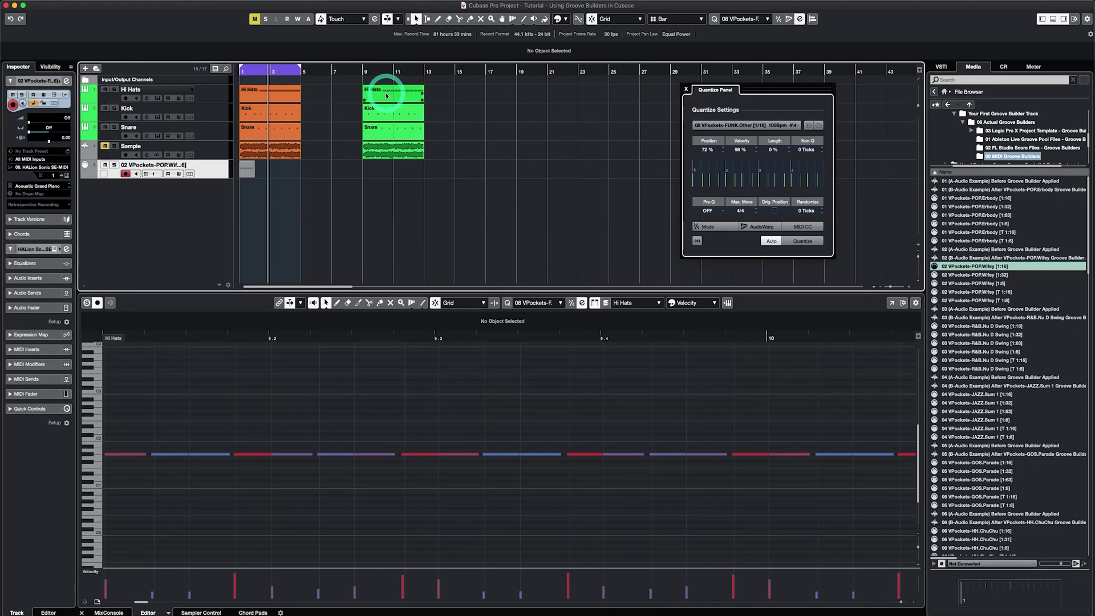
right_click(387, 94)
mouse_move(422, 159)
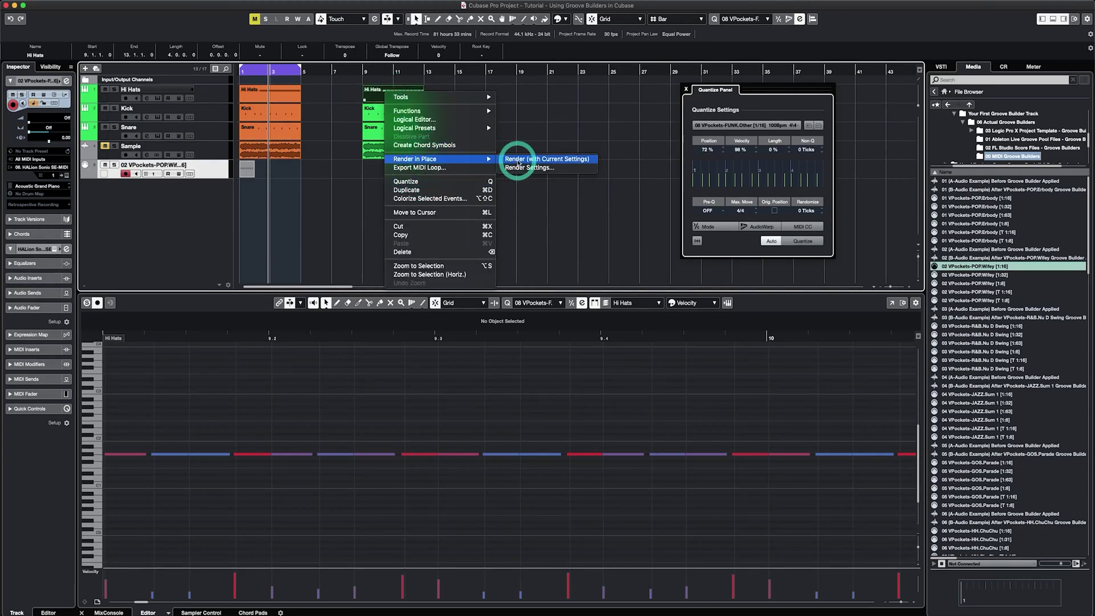
left_click(517, 162)
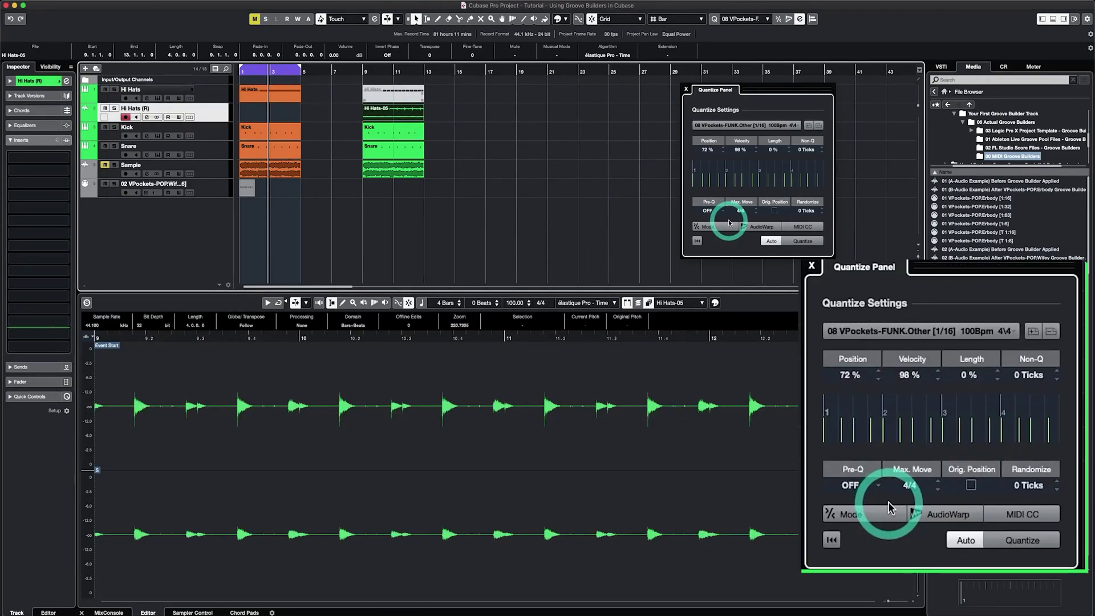
Step: Switch quantizing to AudioWarp and adjust the Position strength for the rendered audio
left_click(760, 230)
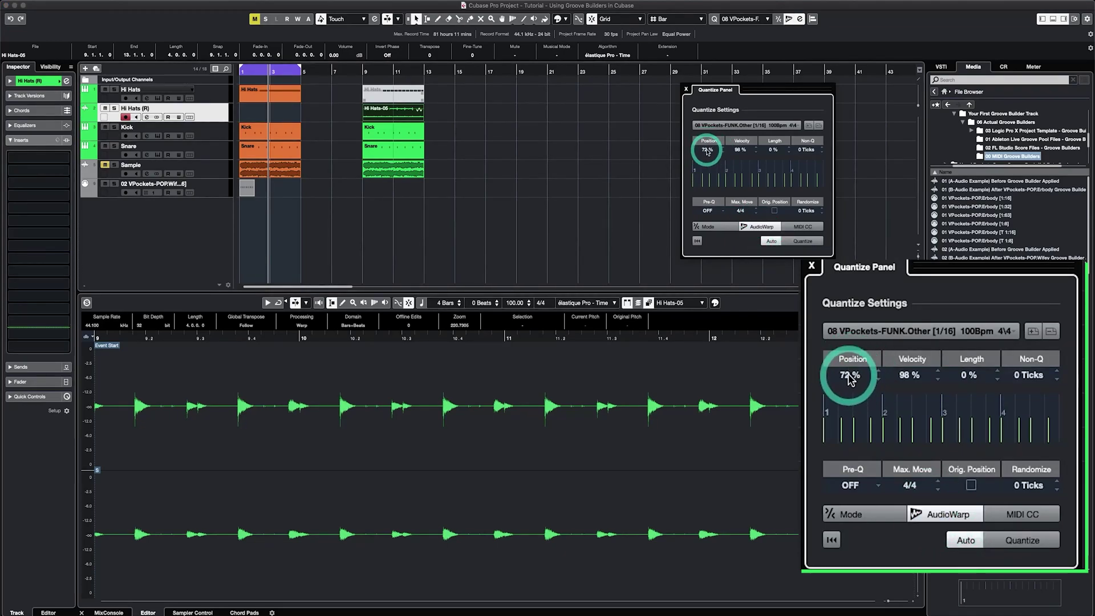
scroll(707, 147, "up", 3)
left_click_drag(844, 381, 860, 352)
mouse_move(712, 137)
left_mouse_down()
mouse_move(692, 272)
mouse_move(714, 131)
mouse_move(689, 269)
mouse_move(702, 146)
left_mouse_up()
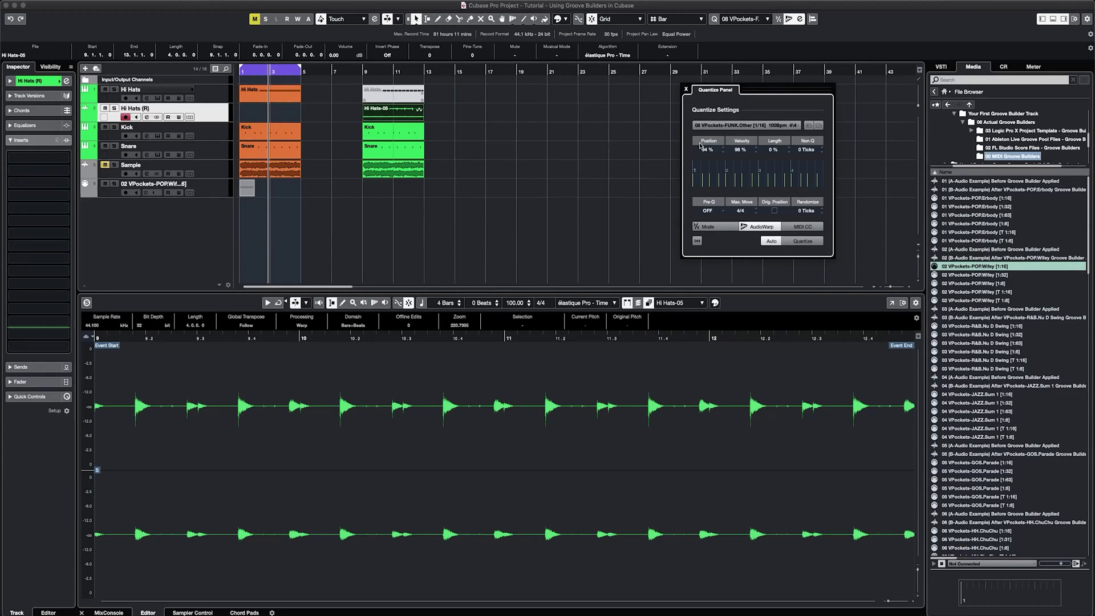
Step: Select the bar-9 Hi Hats MIDI part and set the loop range around it
left_click(448, 42)
left_click(220, 110)
key("Delete")
left_click(378, 89)
left_click(582, 166)
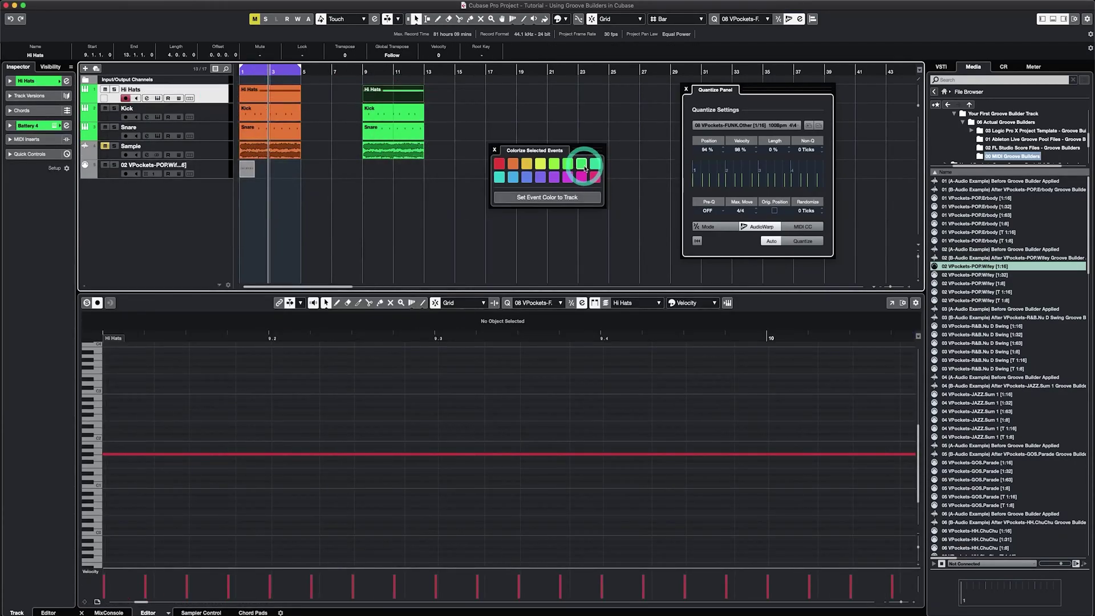
left_click(372, 90)
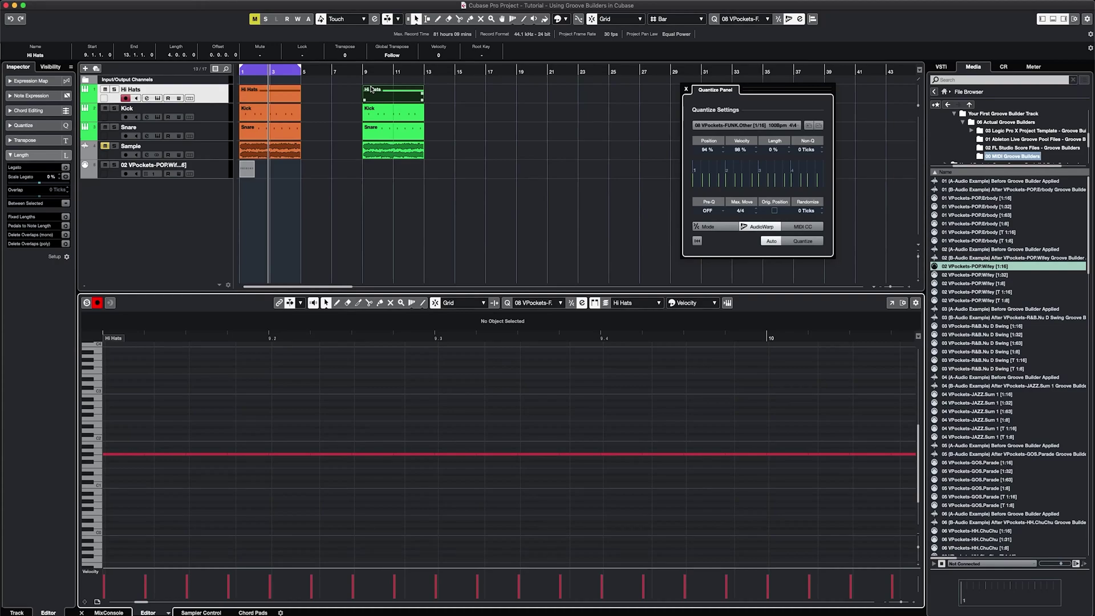
left_click(389, 98)
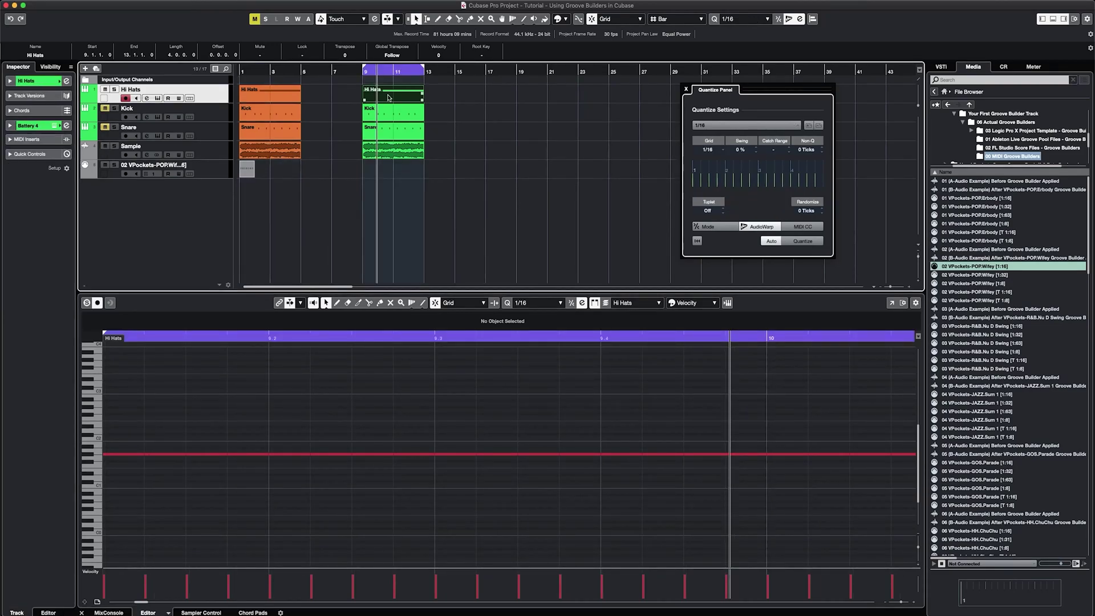
mouse_move(293, 103)
left_mouse_down()
mouse_move(135, 103)
mouse_move(154, 126)
left_mouse_up()
Step: Apply the 08 VPockets-FUNK.Other groove with Position 51 % and Velocity 98 %
left_click(797, 125)
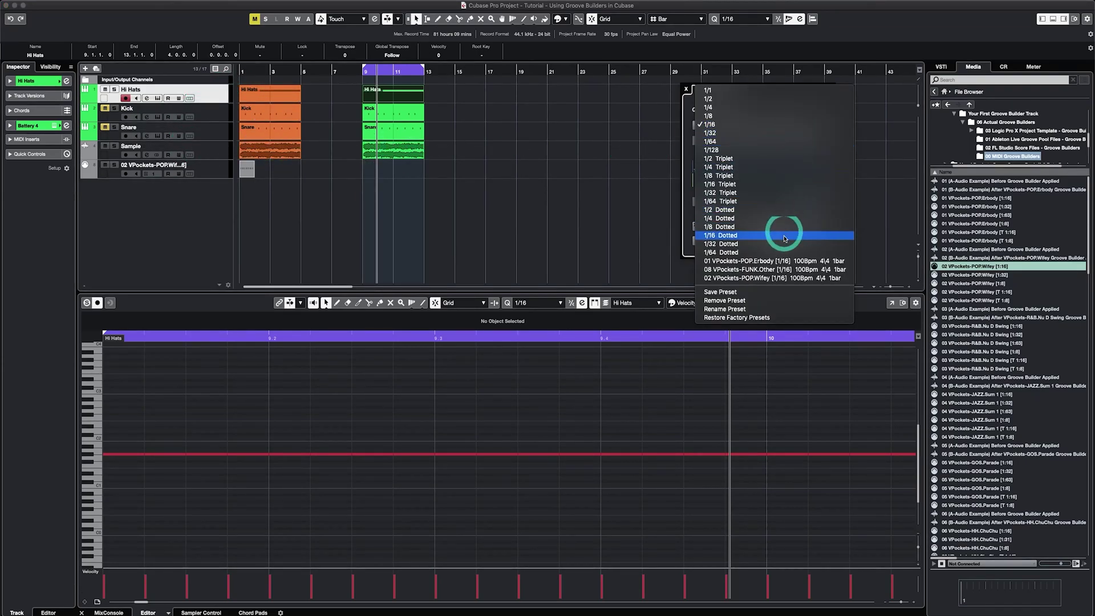
left_click(777, 269)
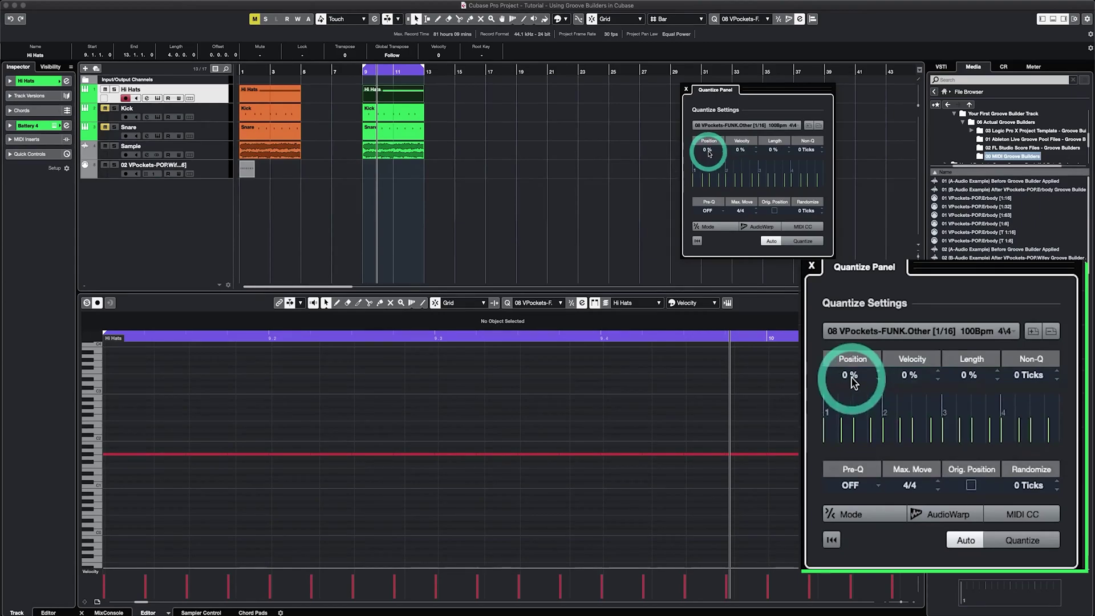
key("KP_1")
left_click_drag(837, 379, 855, 262)
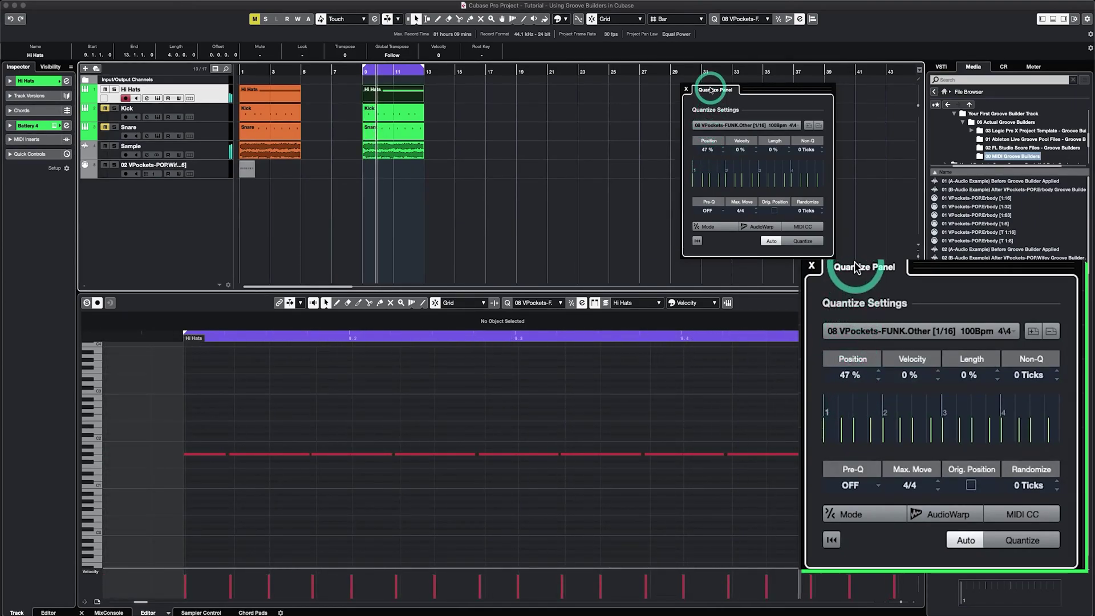
left_click_drag(918, 374, 915, 278)
left_click_drag(745, 94, 747, 19)
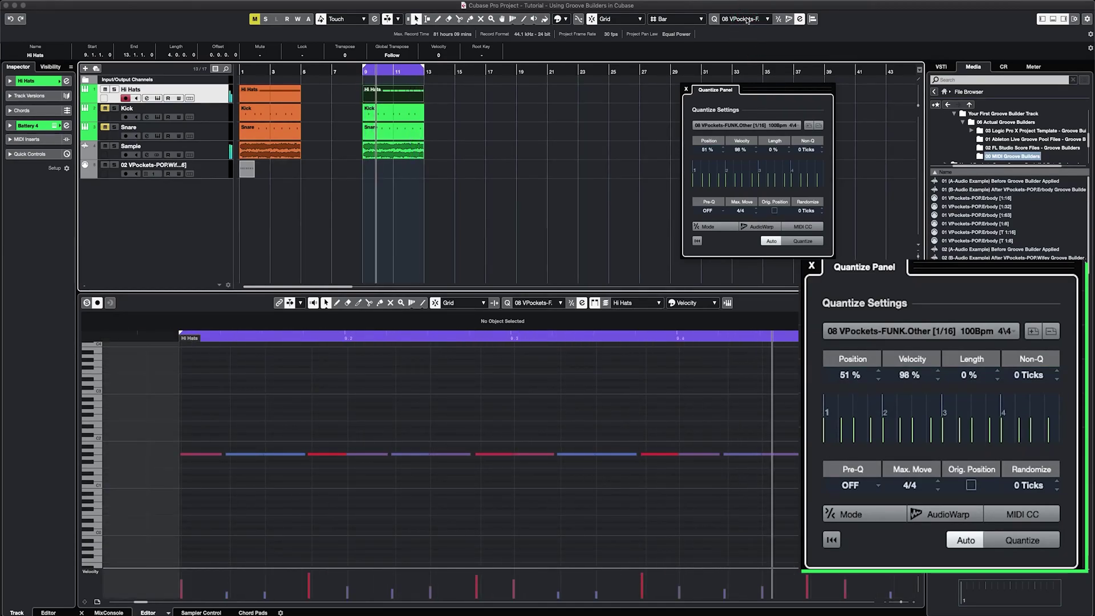
Step: Unmute Kick and Snare, then cycle bars 1–5 and select the original hi-hat part
left_click(105, 108)
left_click(106, 127)
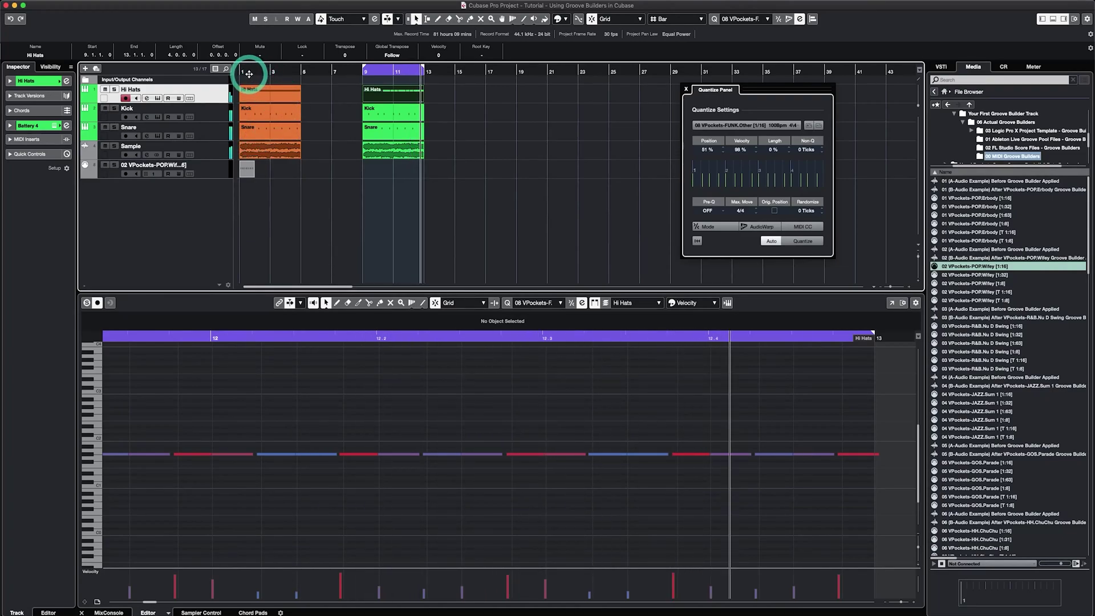
left_click_drag(244, 67, 303, 68)
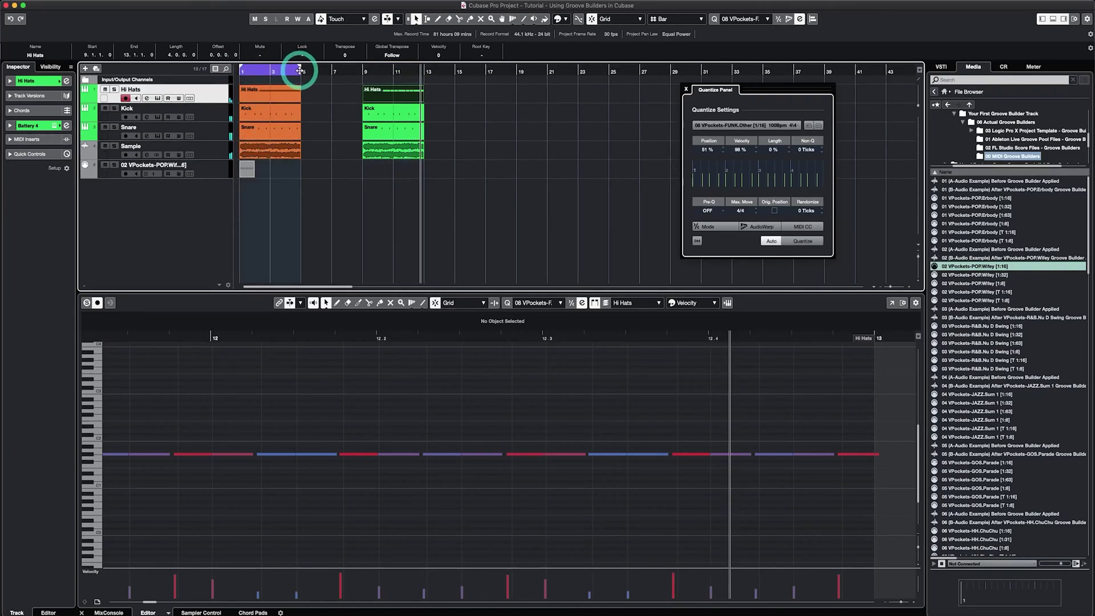
left_click(266, 94)
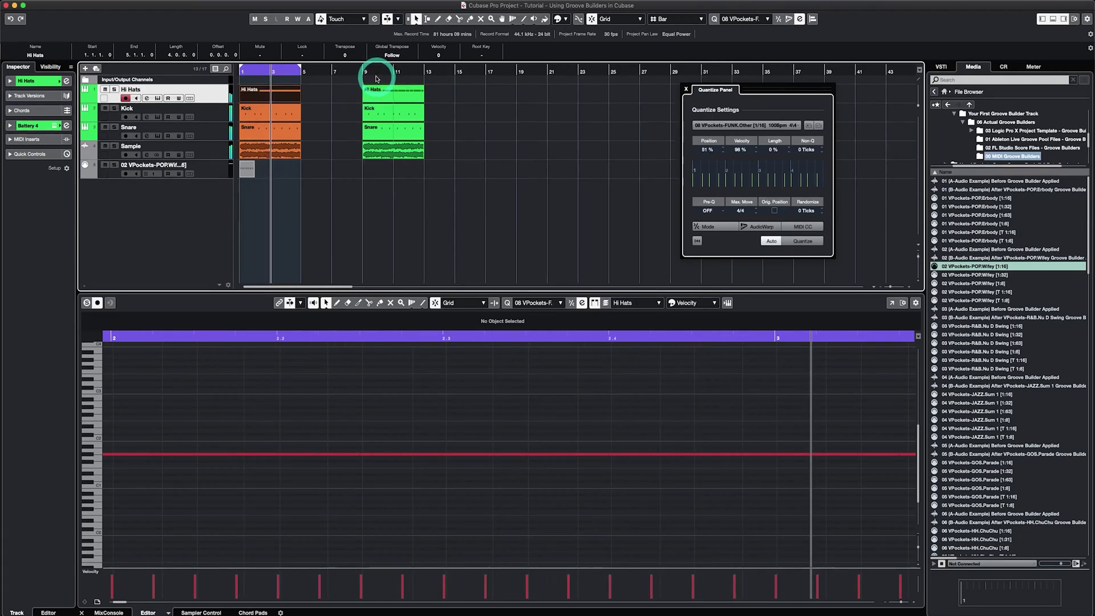
Step: Cycle bars 9–13 and select the grooved green Hi Hats part for comparison
left_click_drag(366, 62, 423, 67)
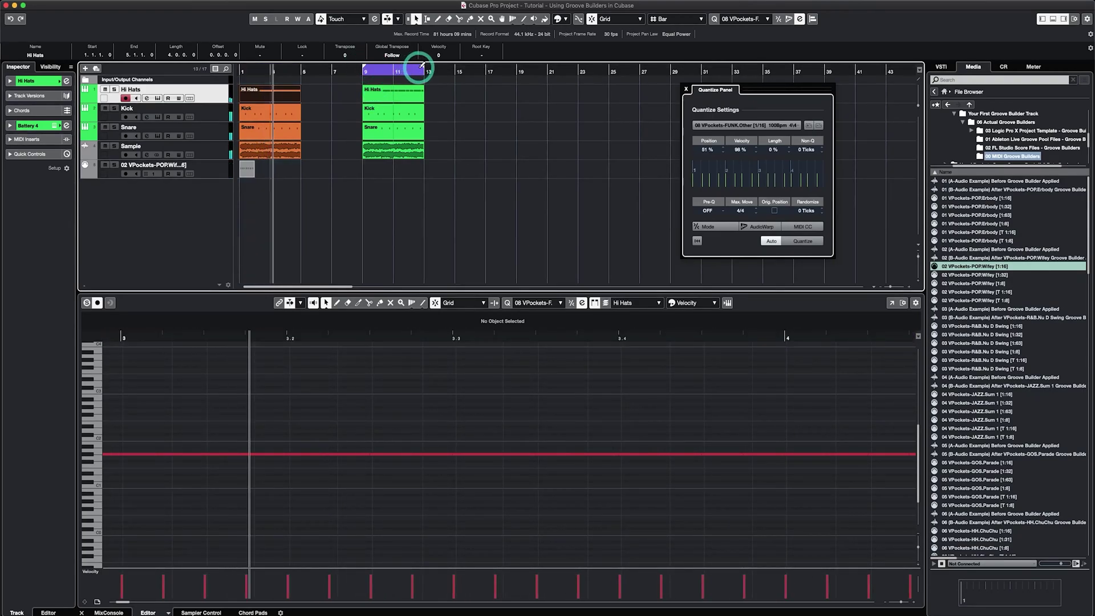
left_click(398, 95)
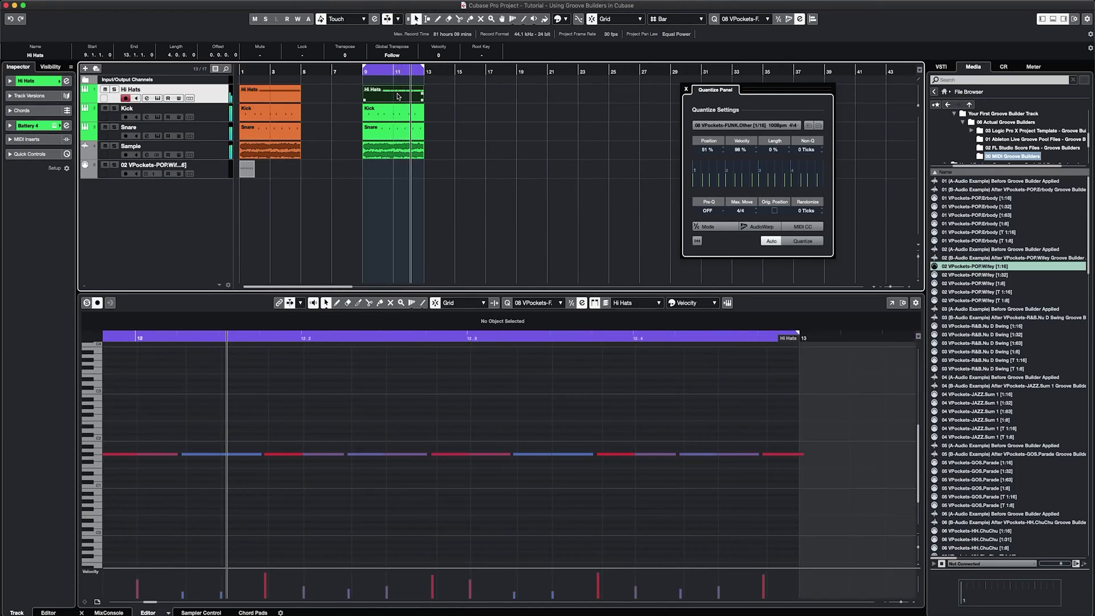
left_click(398, 96)
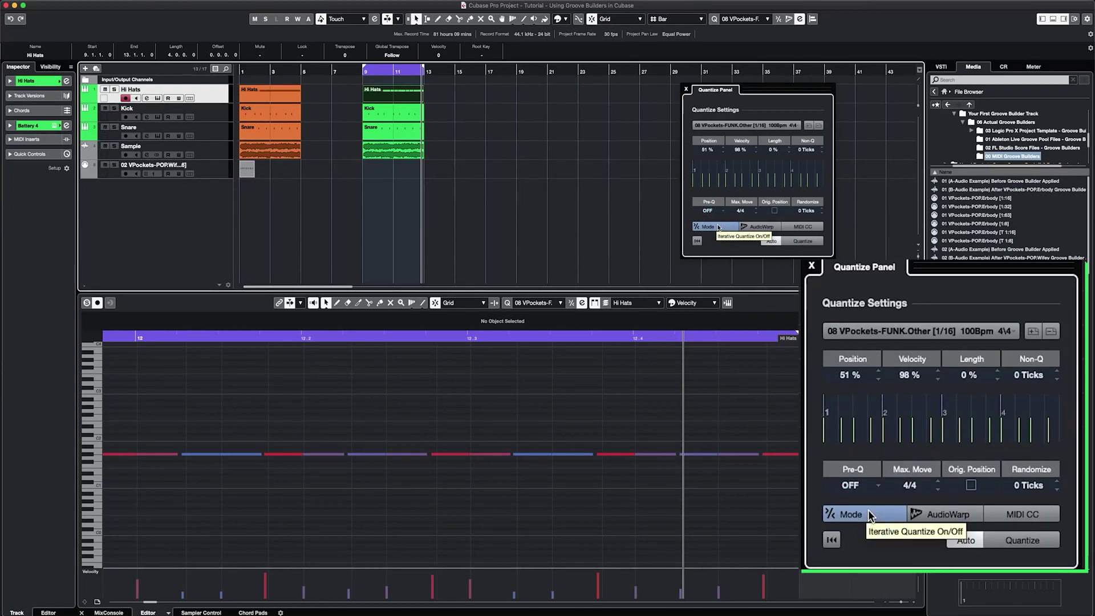
Step: Switch off Iterative Quantize mode and close the Quantize Panel
left_click(719, 228)
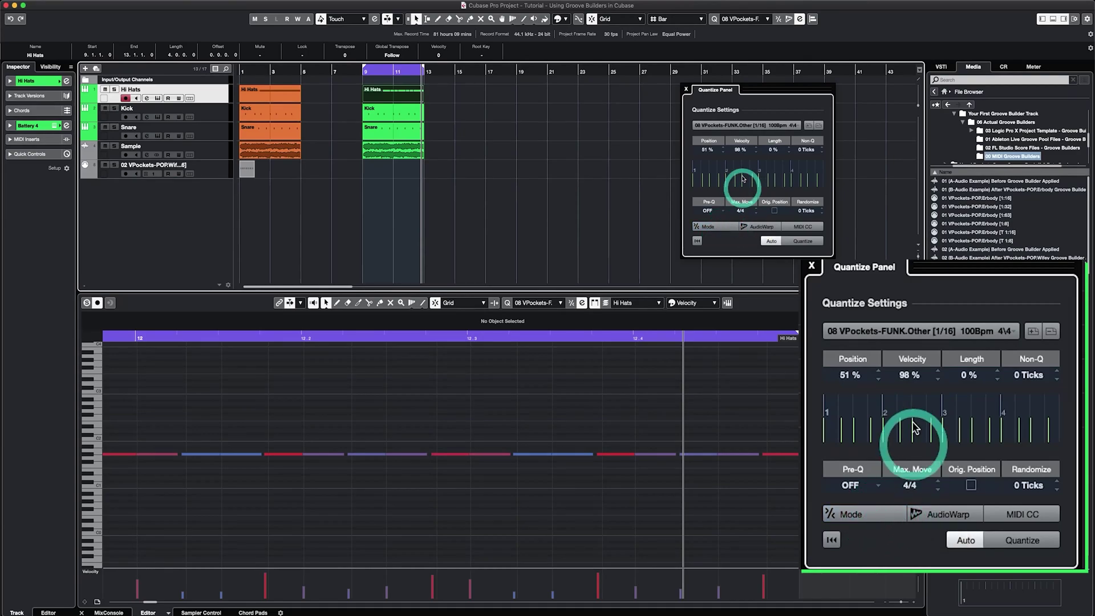
left_click(688, 90)
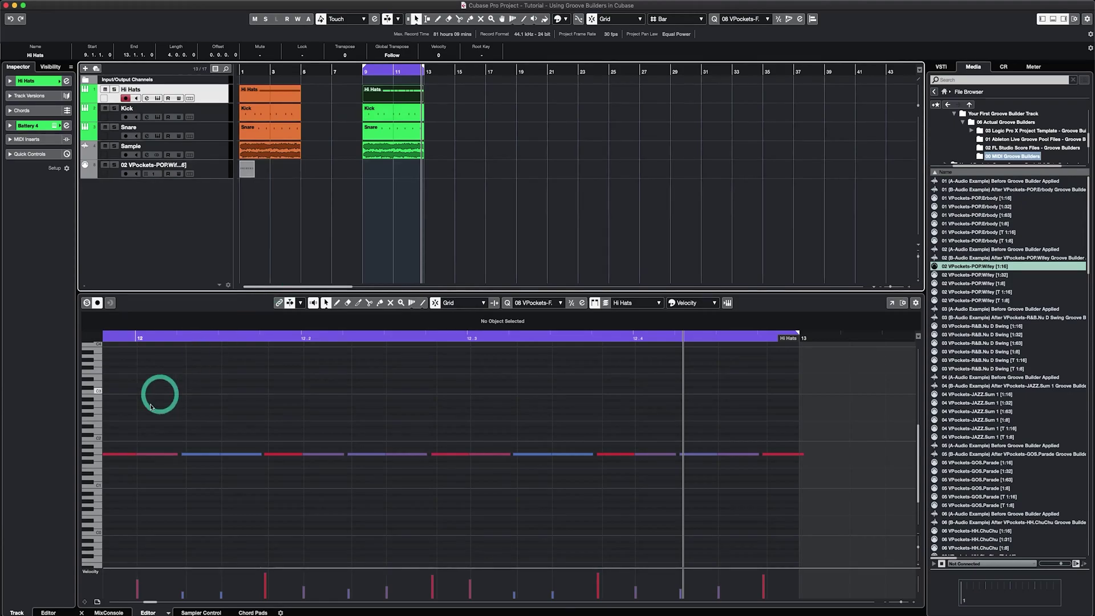
Step: Select all G#1 hi-hat notes and set the groove's Velocity influence to 100%, Position staying at 51%
left_click(92, 453)
left_click(801, 19)
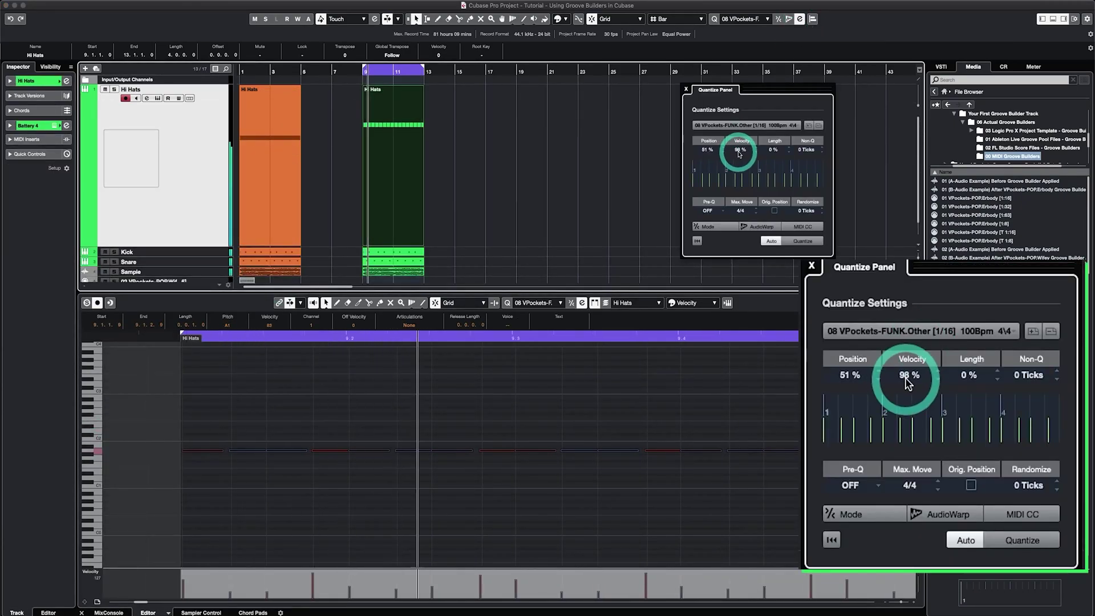
left_click_drag(909, 383, 910, 422)
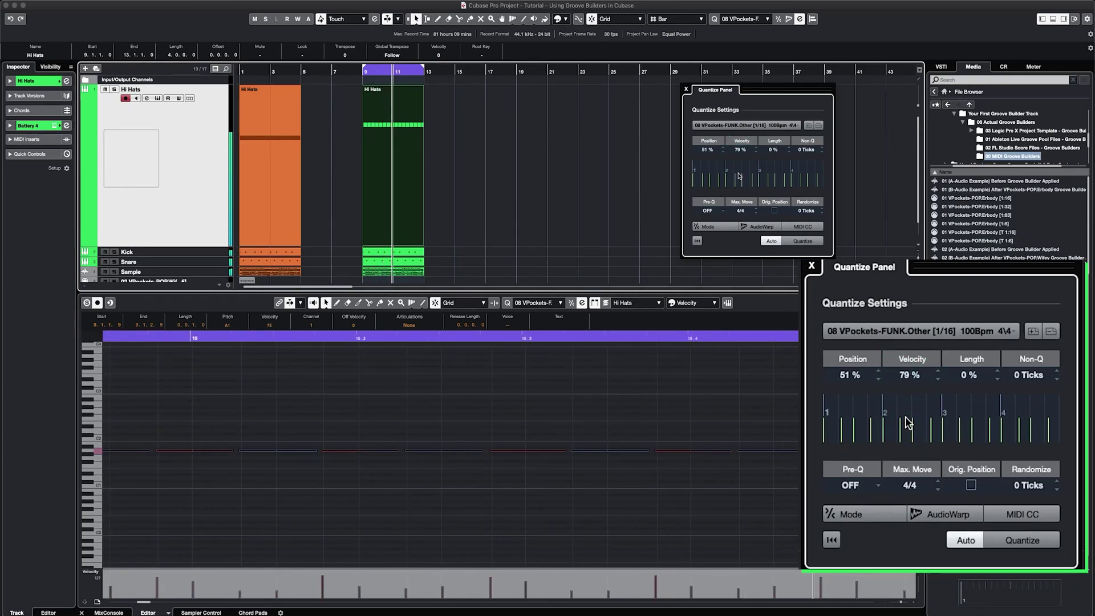
left_click_drag(909, 423, 903, 524)
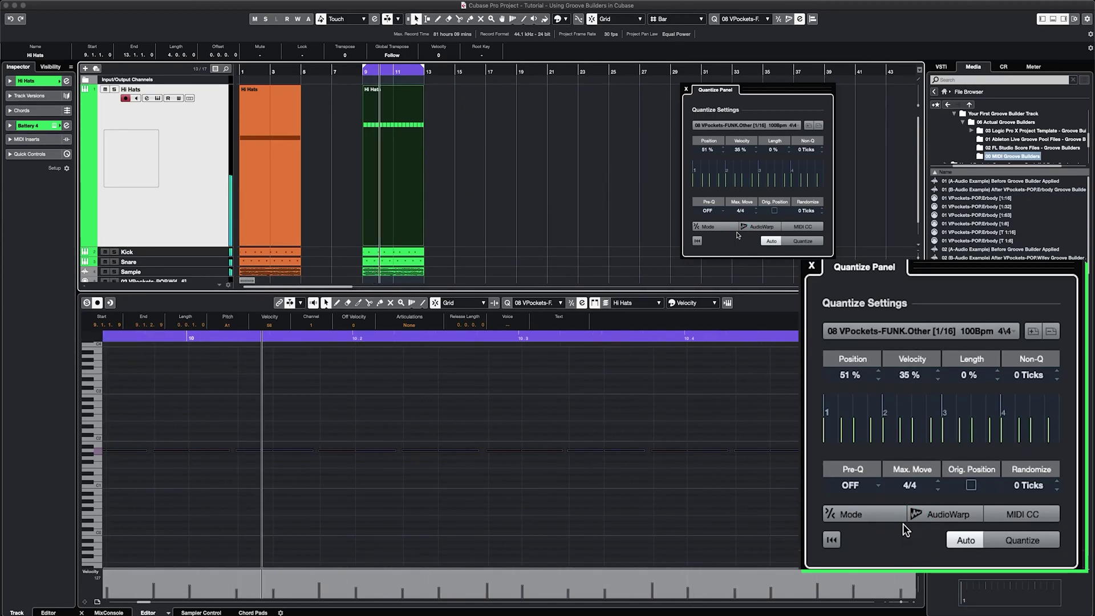
left_click_drag(737, 236, 769, 151)
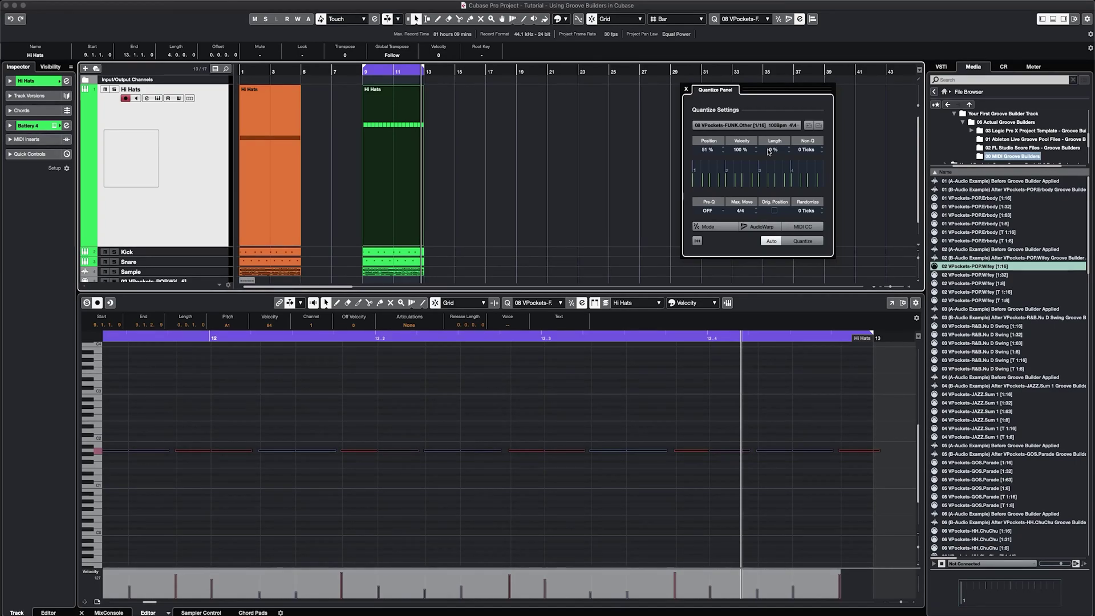
Step: Groove the first seven hi-hat notes of the bar-9 part with the 01 VPockets-POP.Erbody [1/16] preset
left_click(540, 171)
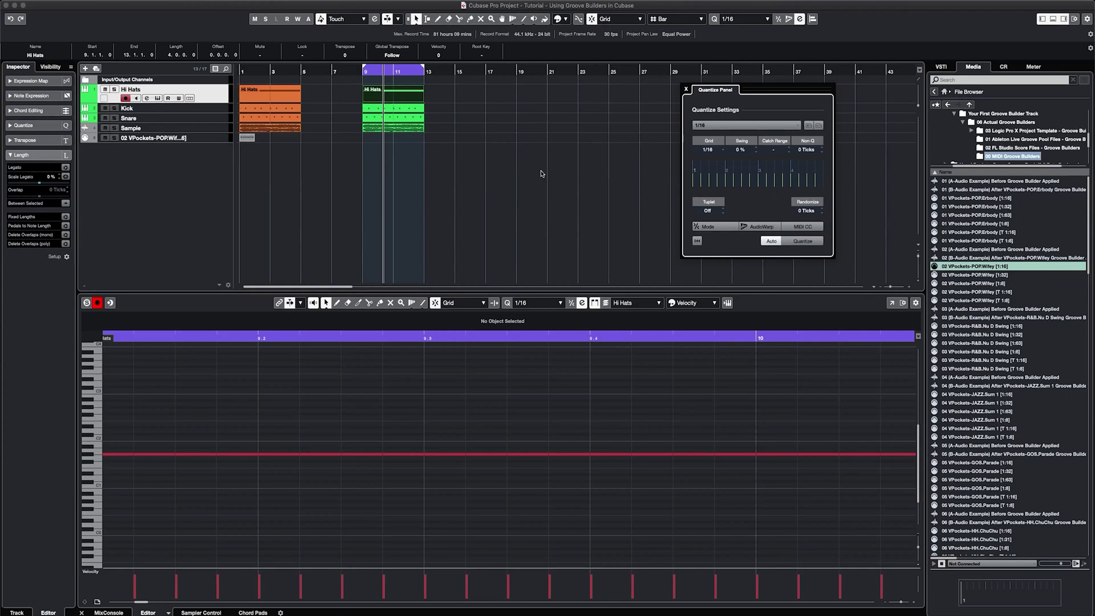
left_click(376, 92)
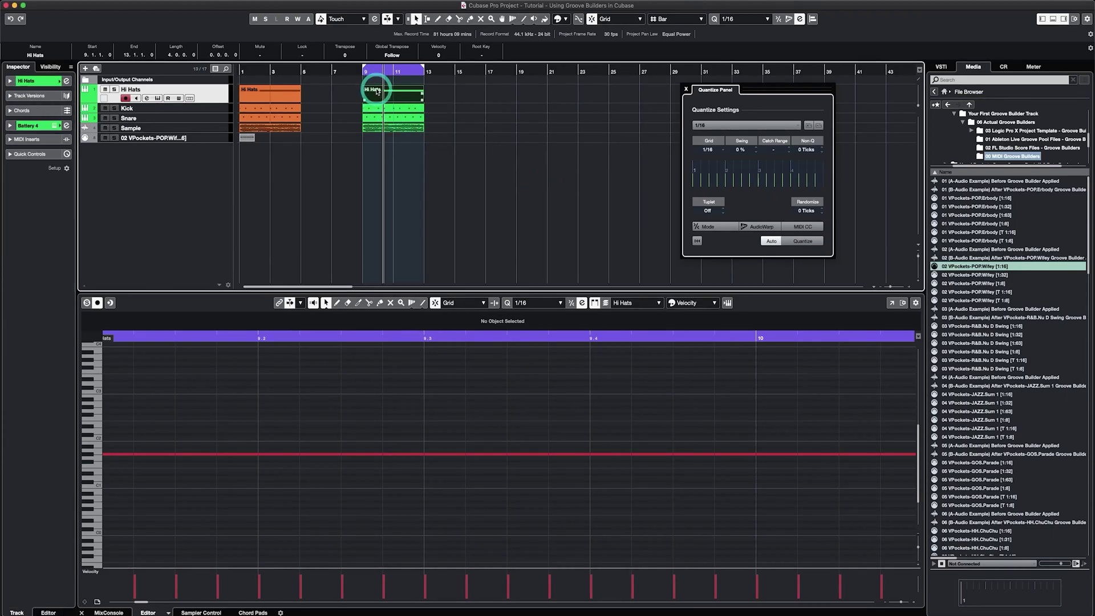
left_click(394, 475)
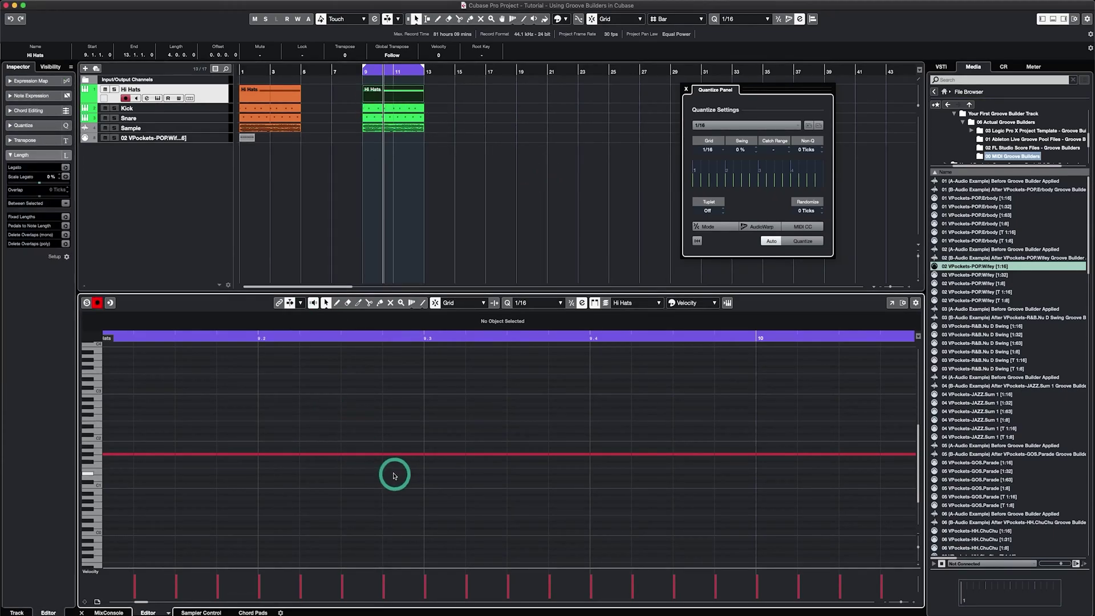
left_click_drag(394, 475, 102, 425)
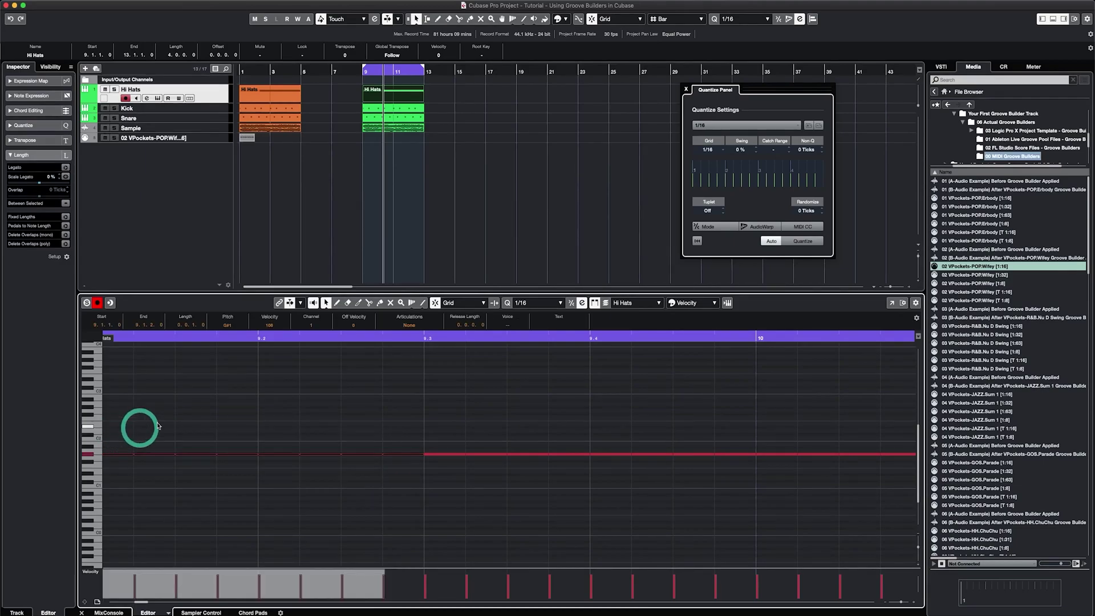
left_click(796, 125)
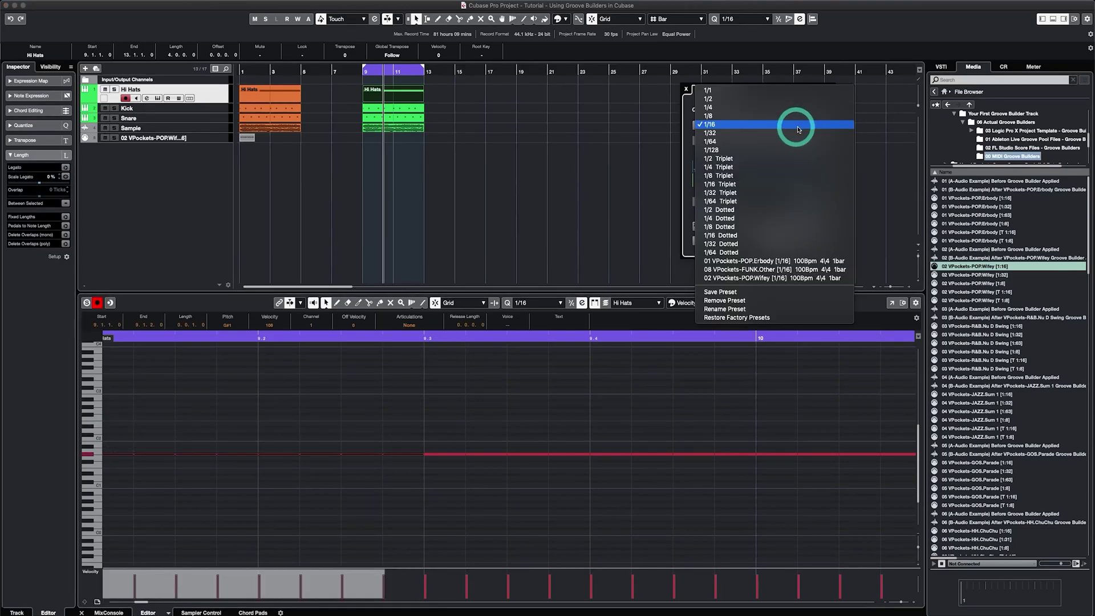
left_click(757, 261)
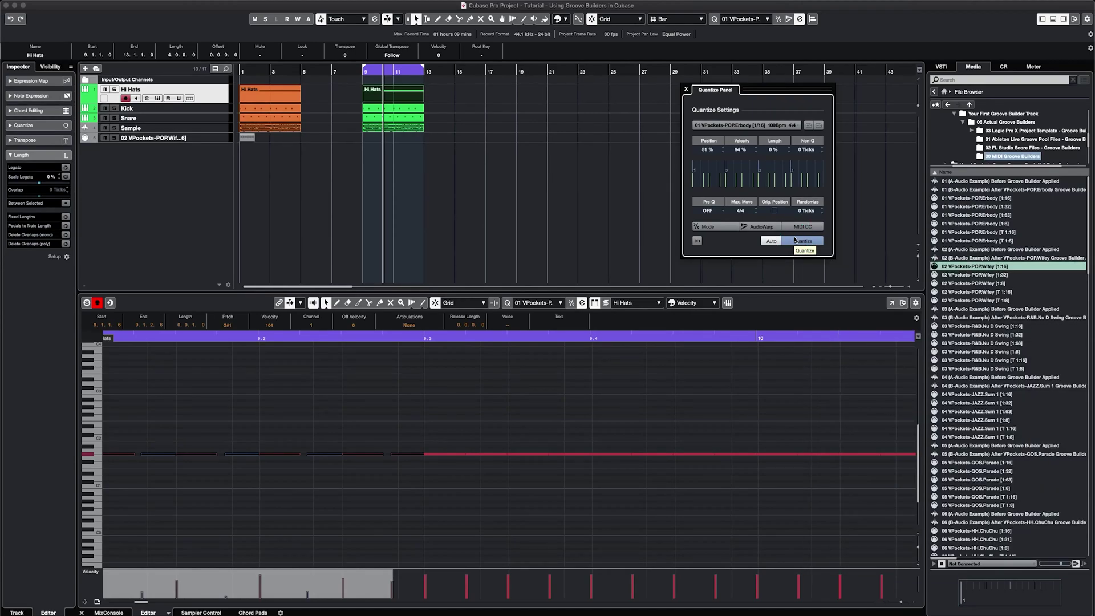
left_click(411, 137)
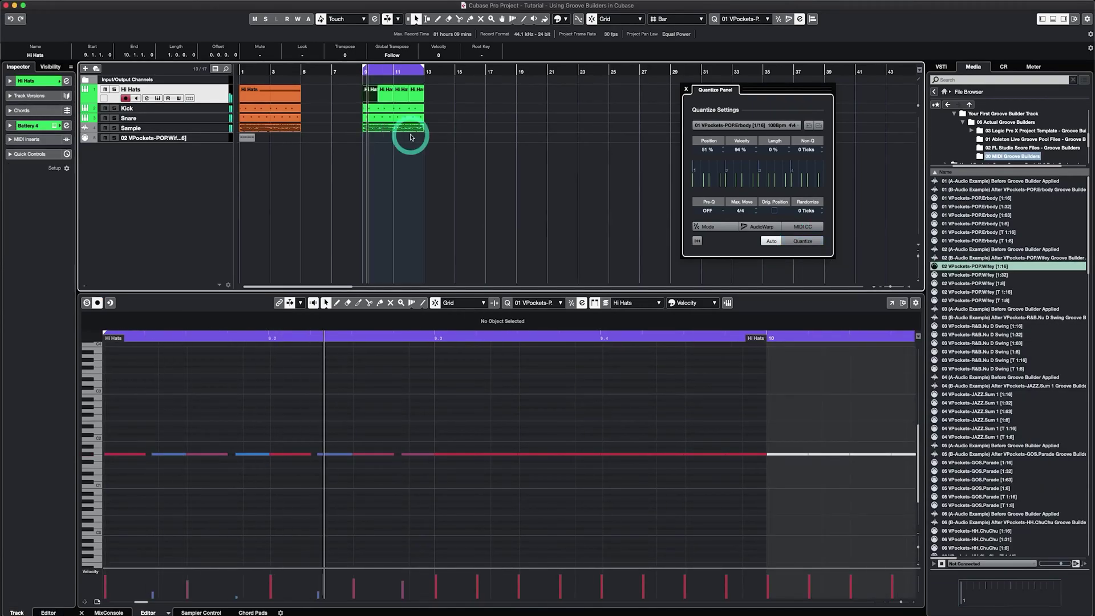